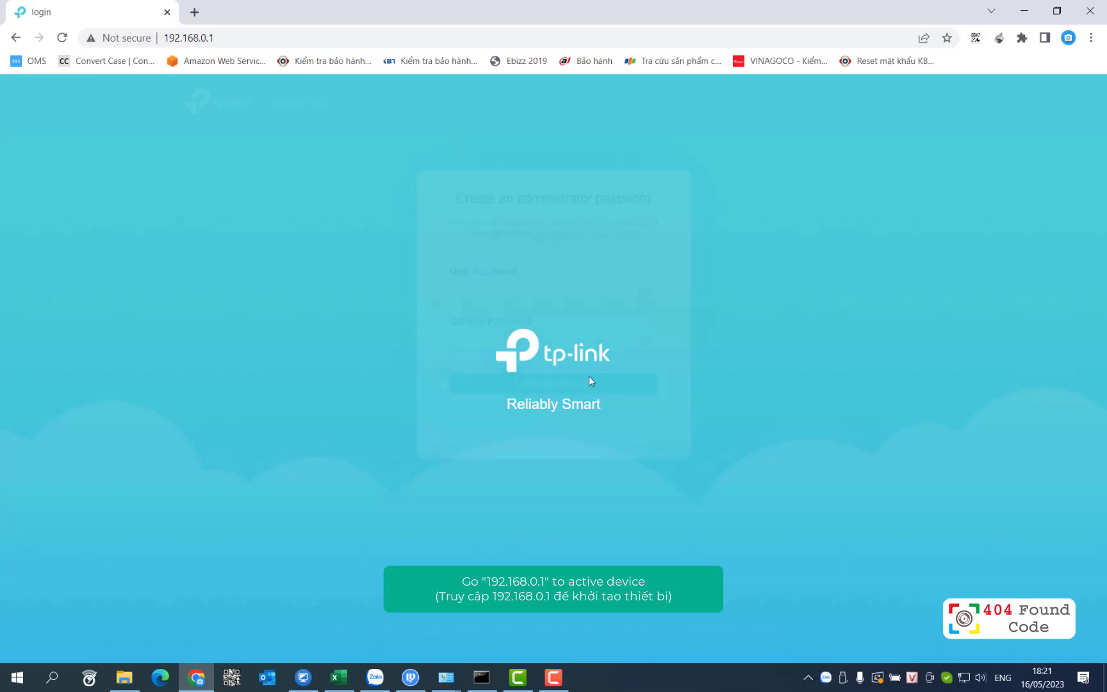
# - Enter and confirm a new administrator password, then submit it to begin quick setup
pyautogui.click(520, 294)
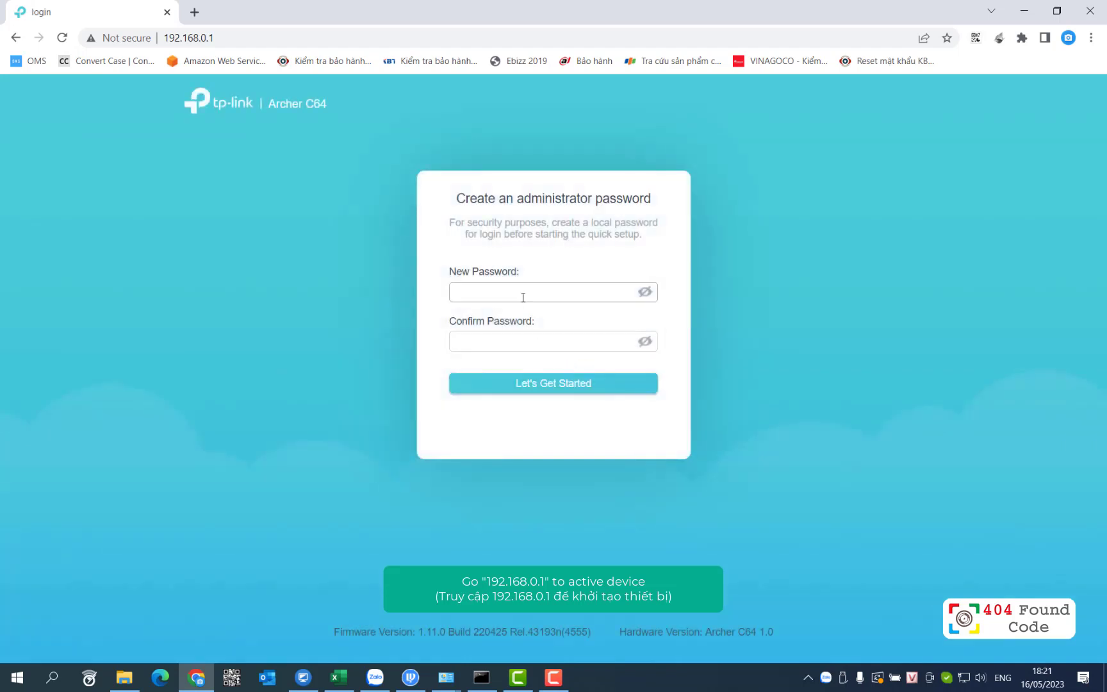
pyautogui.write('admin1')
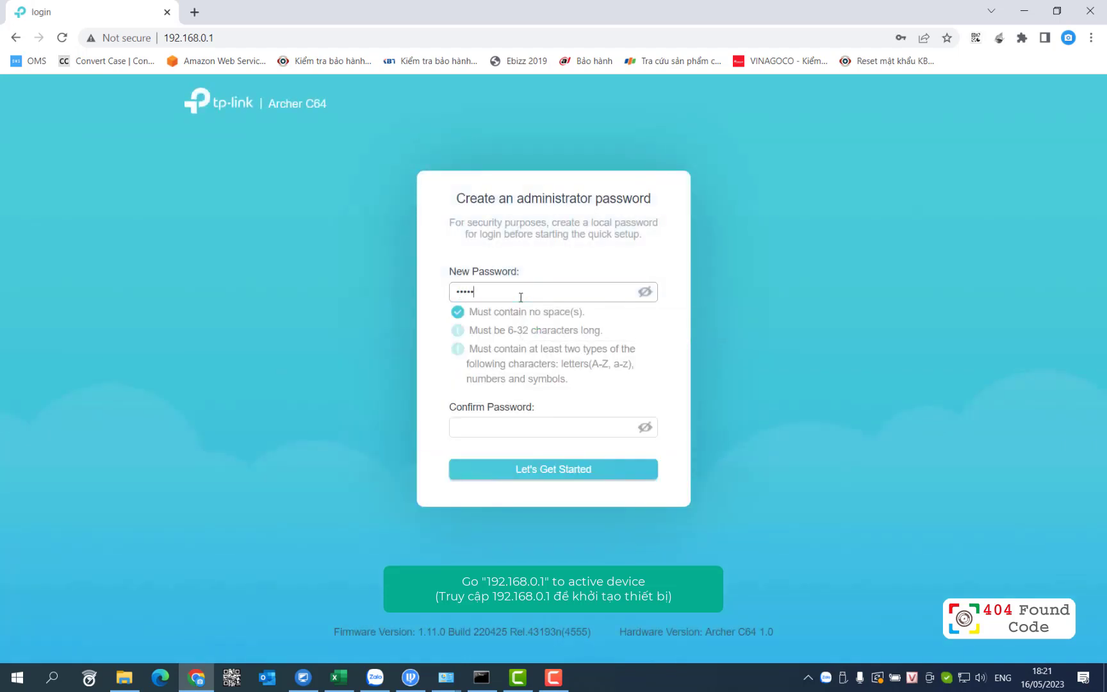
pyautogui.press('Tab')
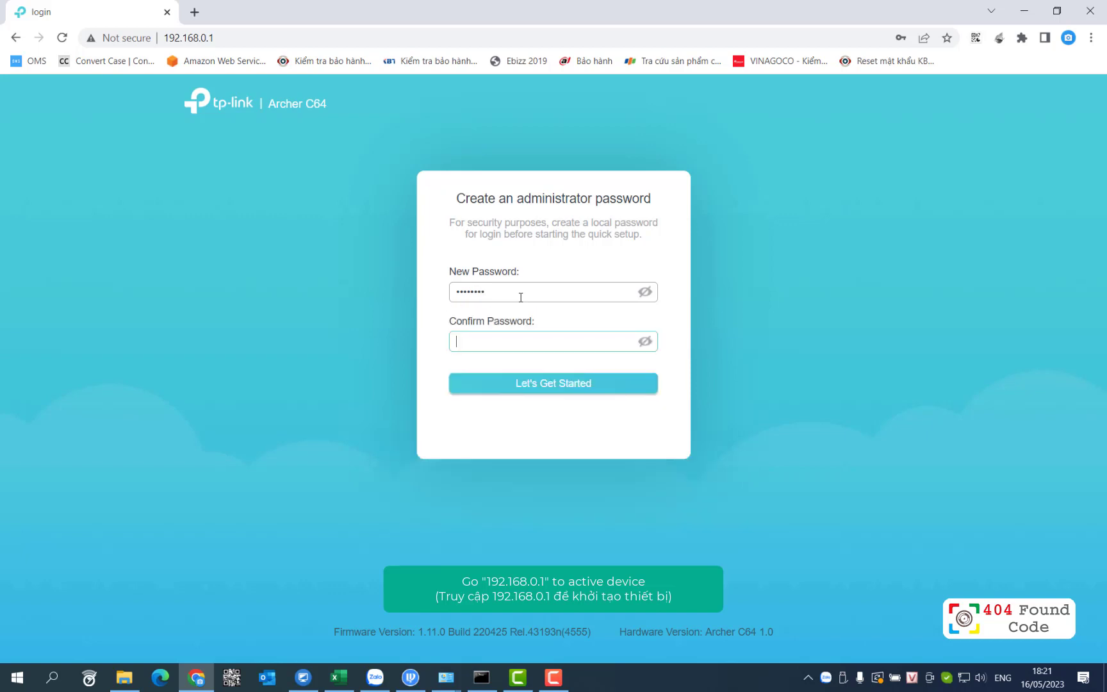
pyautogui.write('admin123')
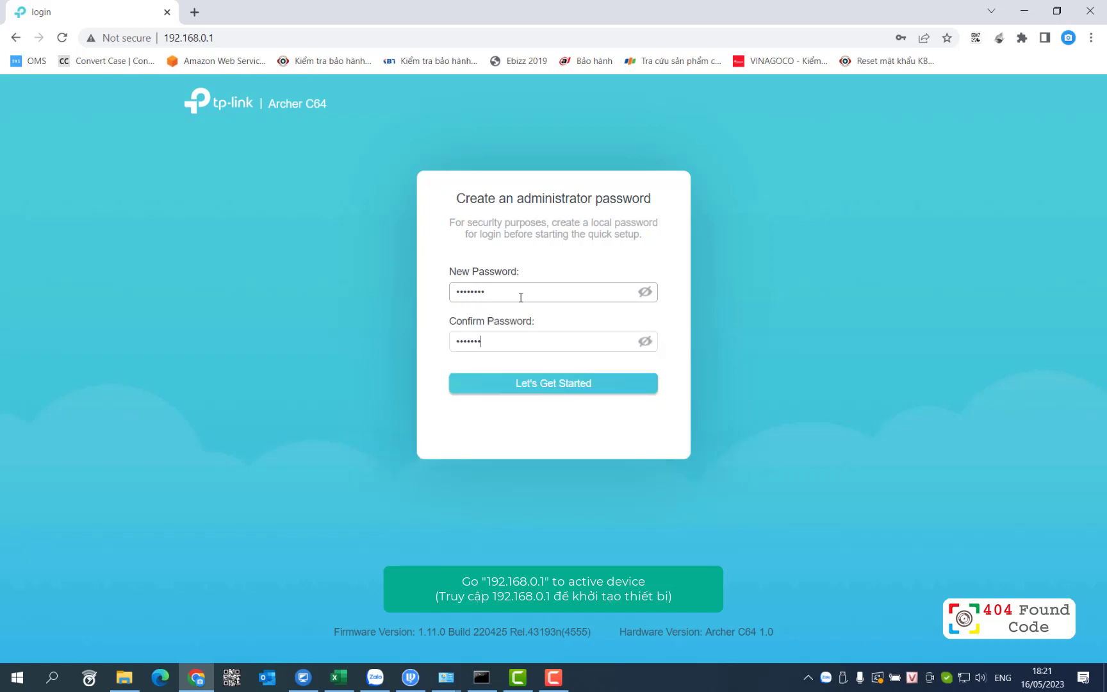
pyautogui.press('Return')
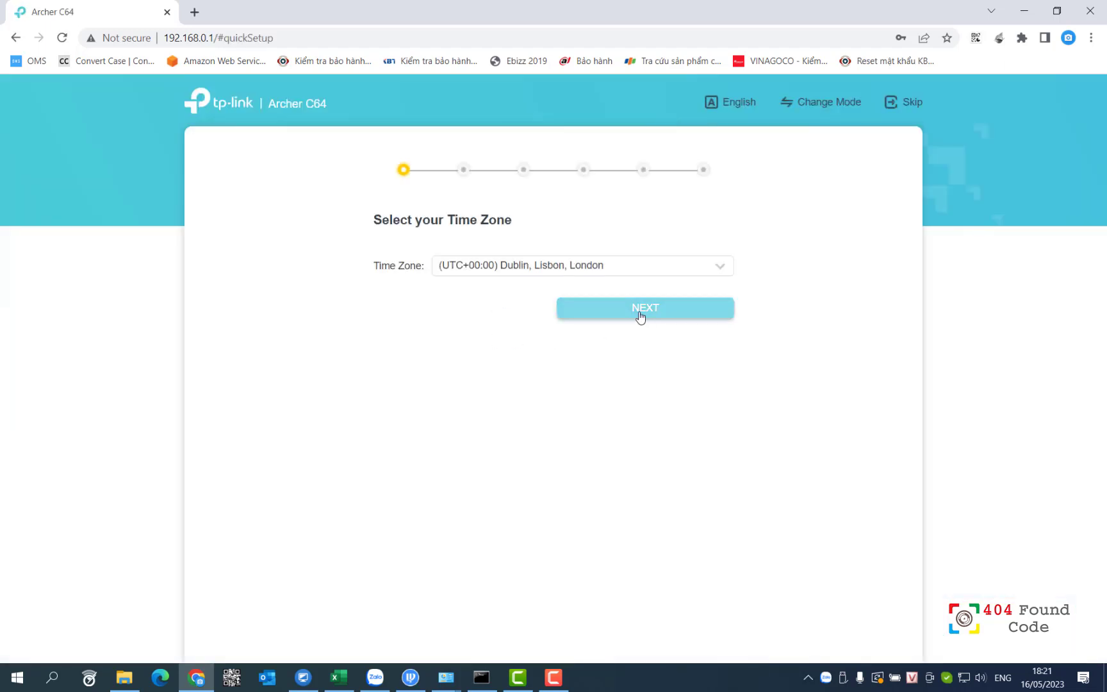
# - Set the time zone to (UTC+07:00) Bangkok, Hanoi, Jakarta
pyautogui.click(640, 315)
pyautogui.click(482, 477)
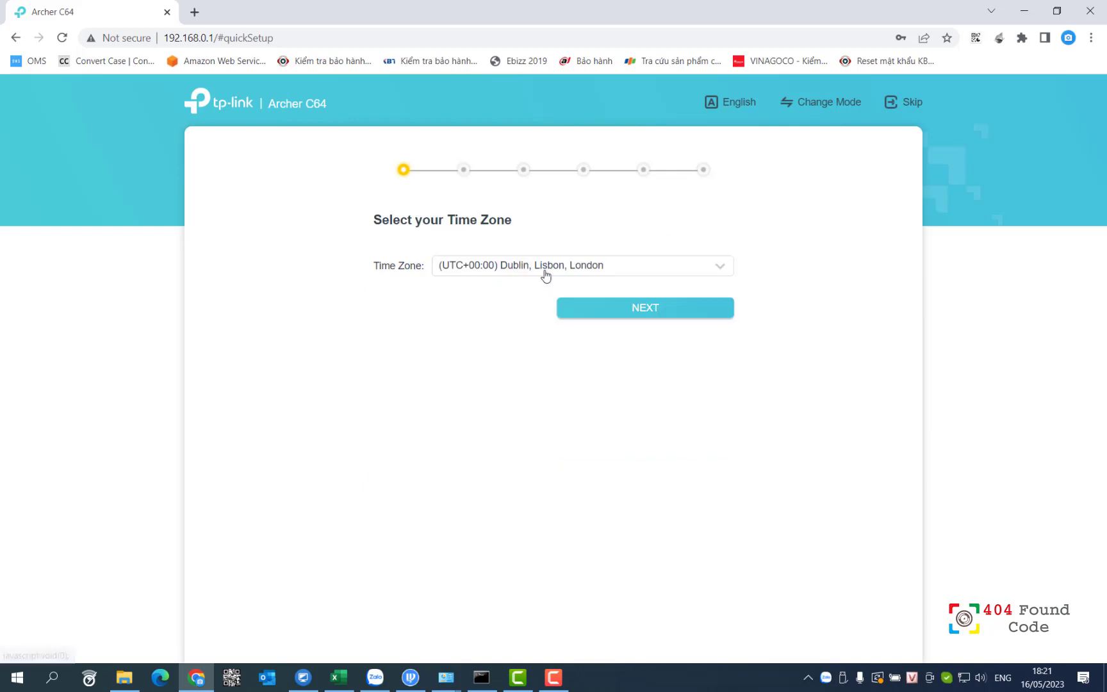
pyautogui.click(546, 269)
pyautogui.scroll(-3, 567, 346)
pyautogui.scroll(-10, 570, 345)
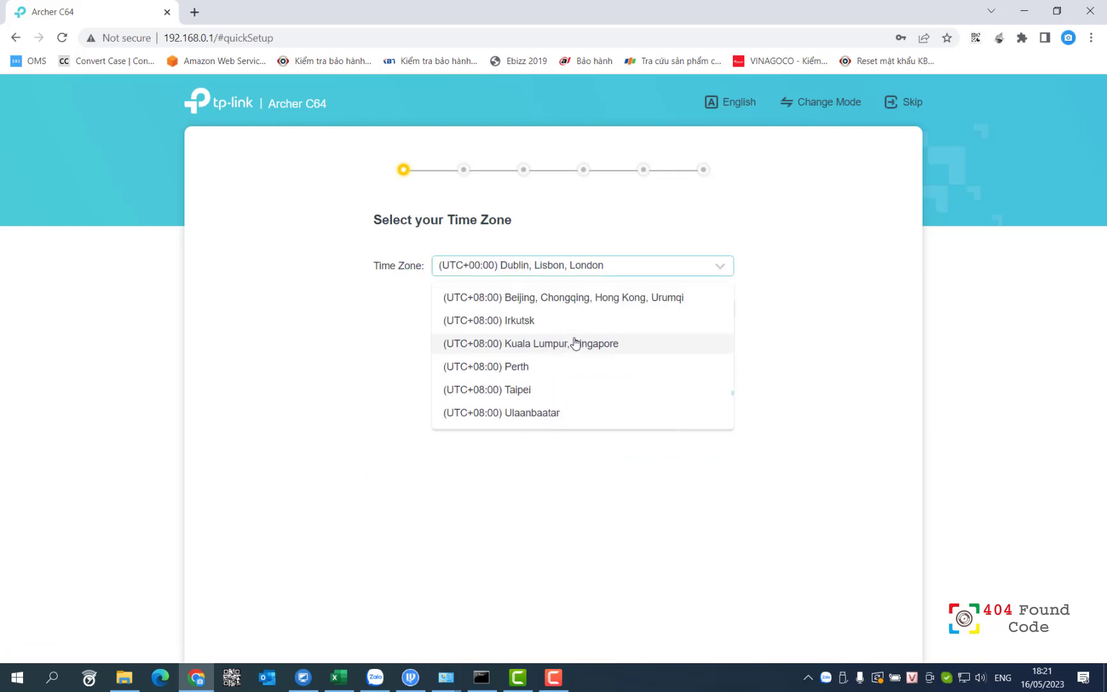
pyautogui.scroll(4, 573, 344)
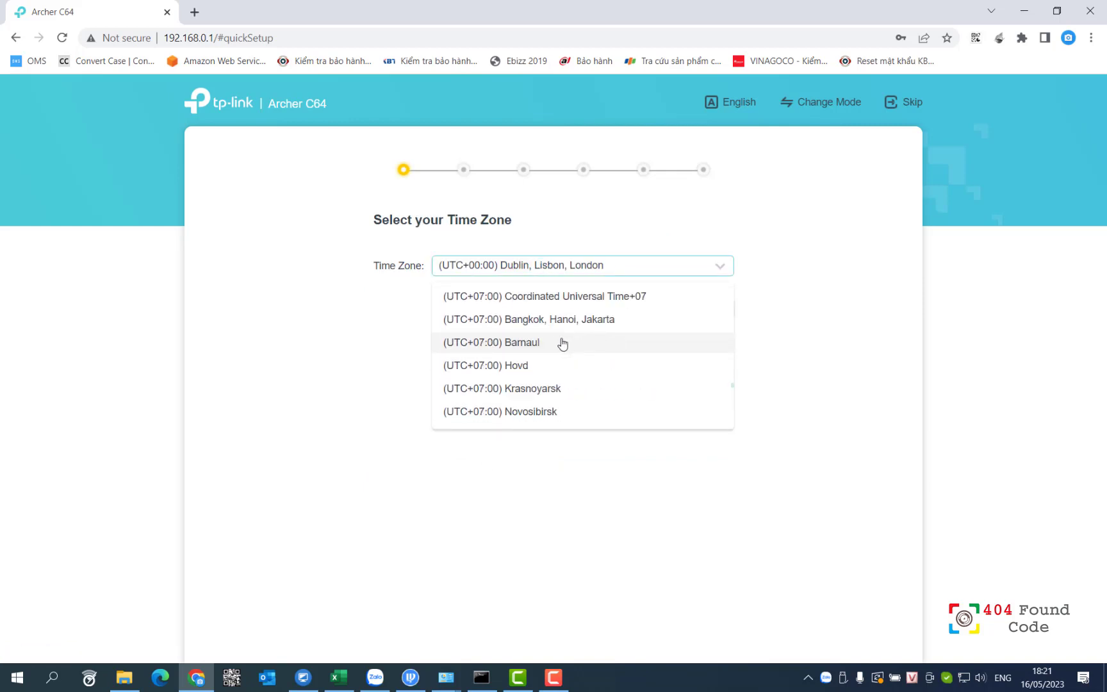
pyautogui.click(559, 325)
# - Keep Dynamic IP as the connection type and the default MAC address
pyautogui.click(654, 310)
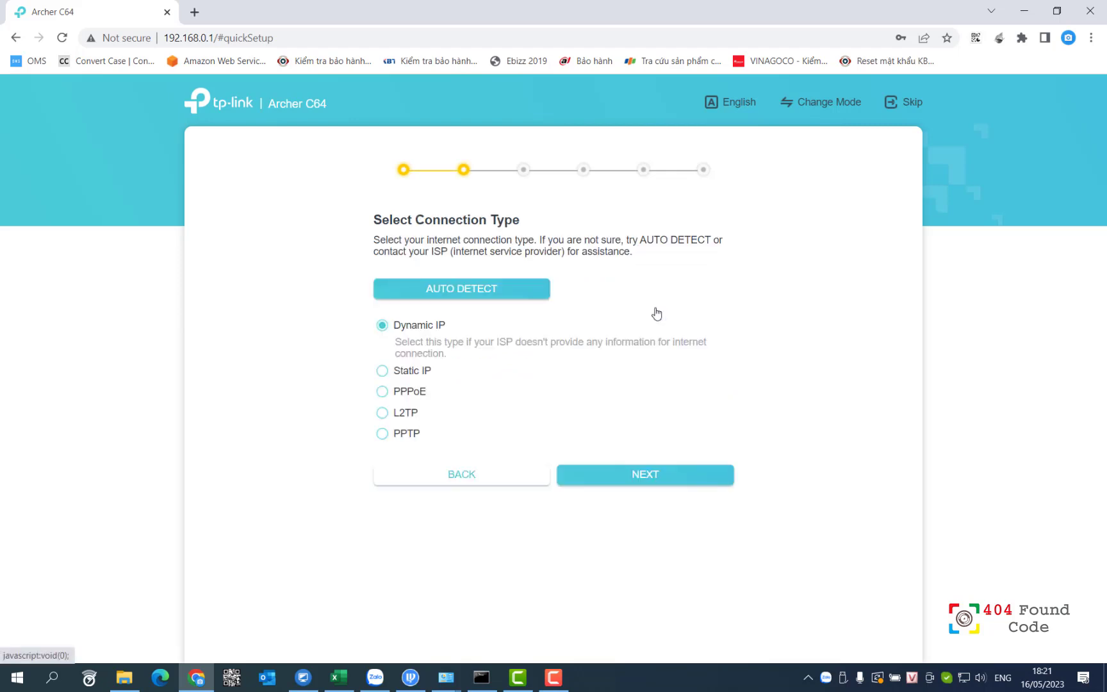
pyautogui.click(622, 478)
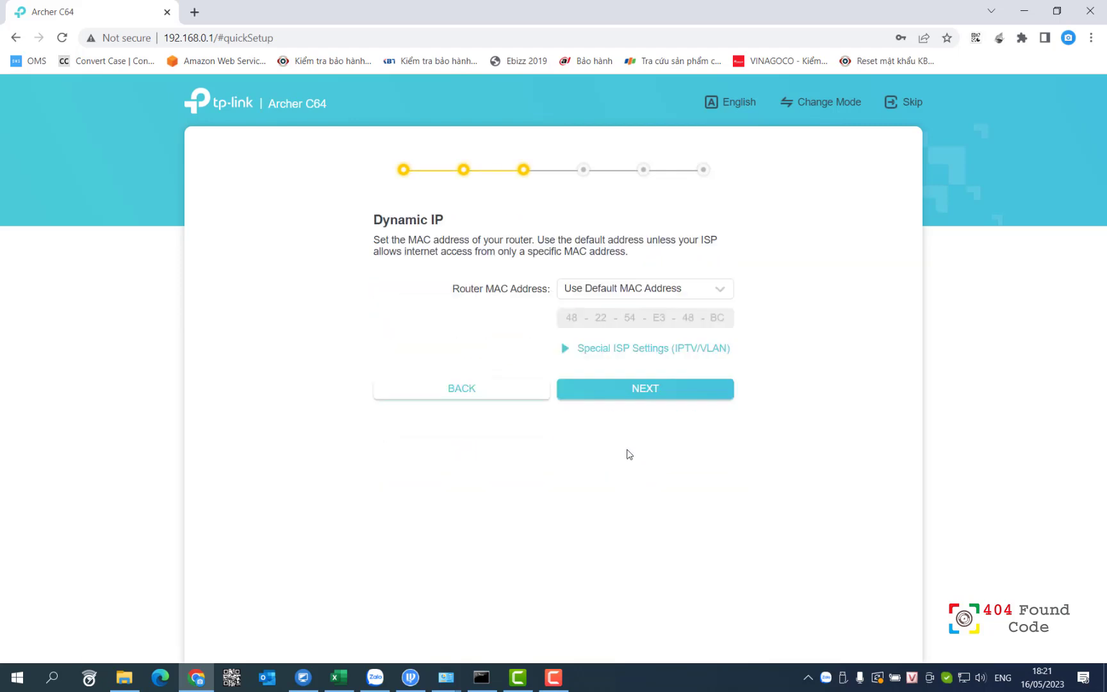
pyautogui.click(632, 394)
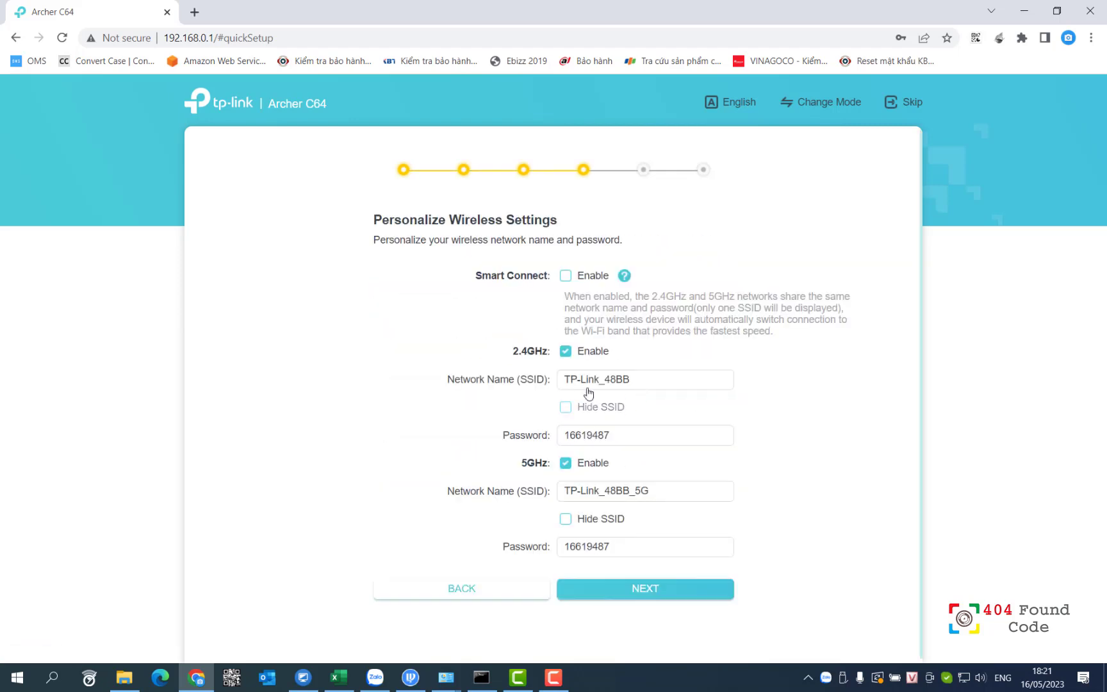
# - Enable Smart Connect, rename the Wi-Fi to TP-Link_1 with a new password, and apply
pyautogui.click(566, 352)
pyautogui.click(566, 352)
pyautogui.click(566, 275)
pyautogui.click(637, 379)
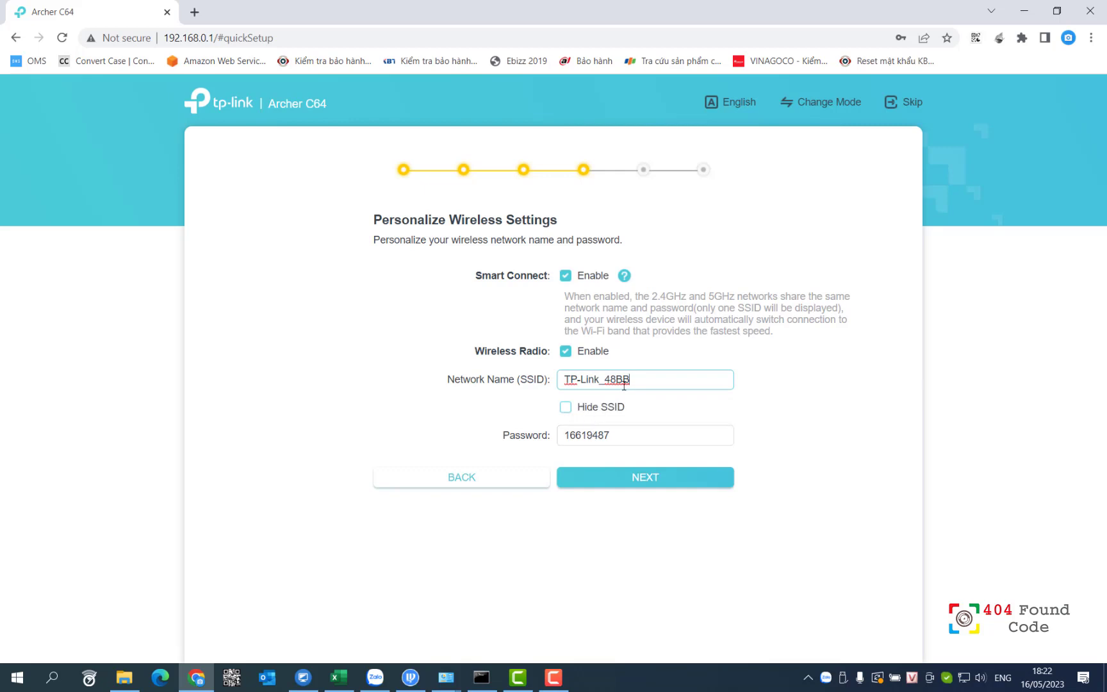
pyautogui.moveTo(629, 379); pyautogui.dragTo(605, 378)
pyautogui.write('1')
pyautogui.press('Tab')
pyautogui.write('12345678')
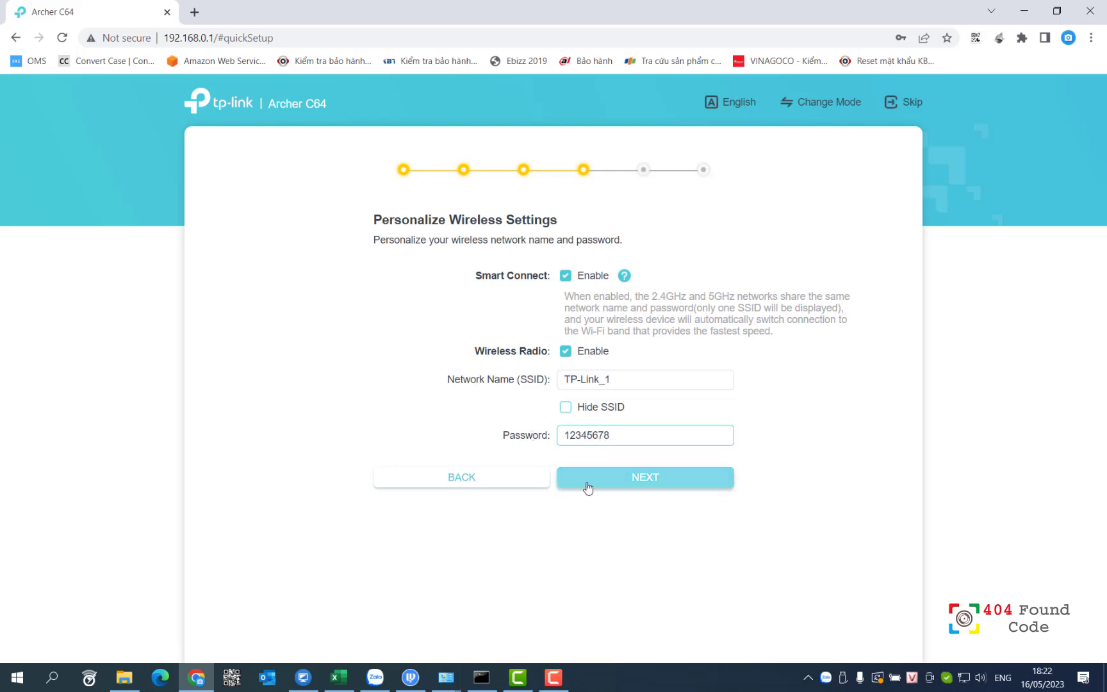
pyautogui.click(619, 479)
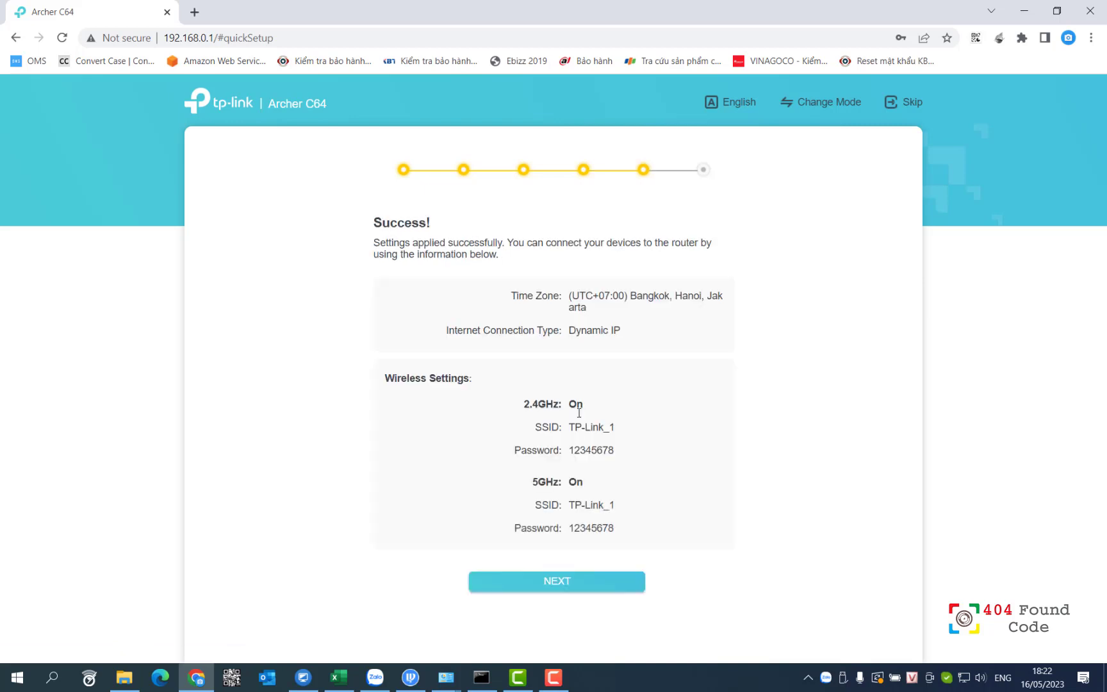
# - Finish quick setup without binding a TP-Link ID and go to Advanced settings
pyautogui.click(585, 581)
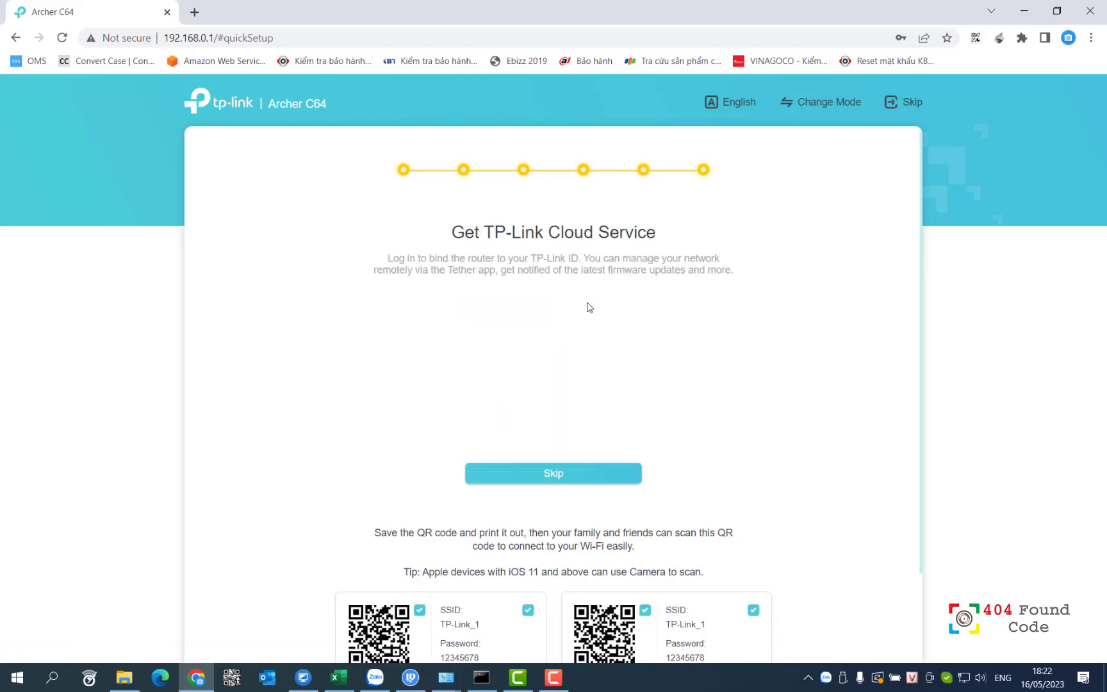
pyautogui.click(545, 474)
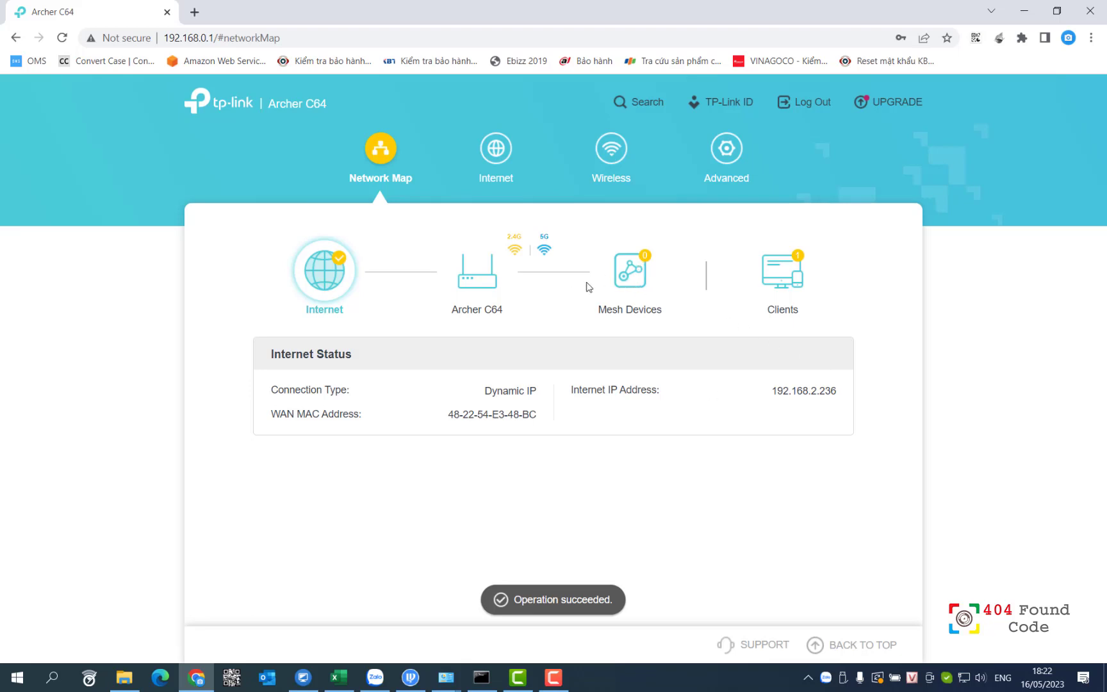
pyautogui.click(719, 178)
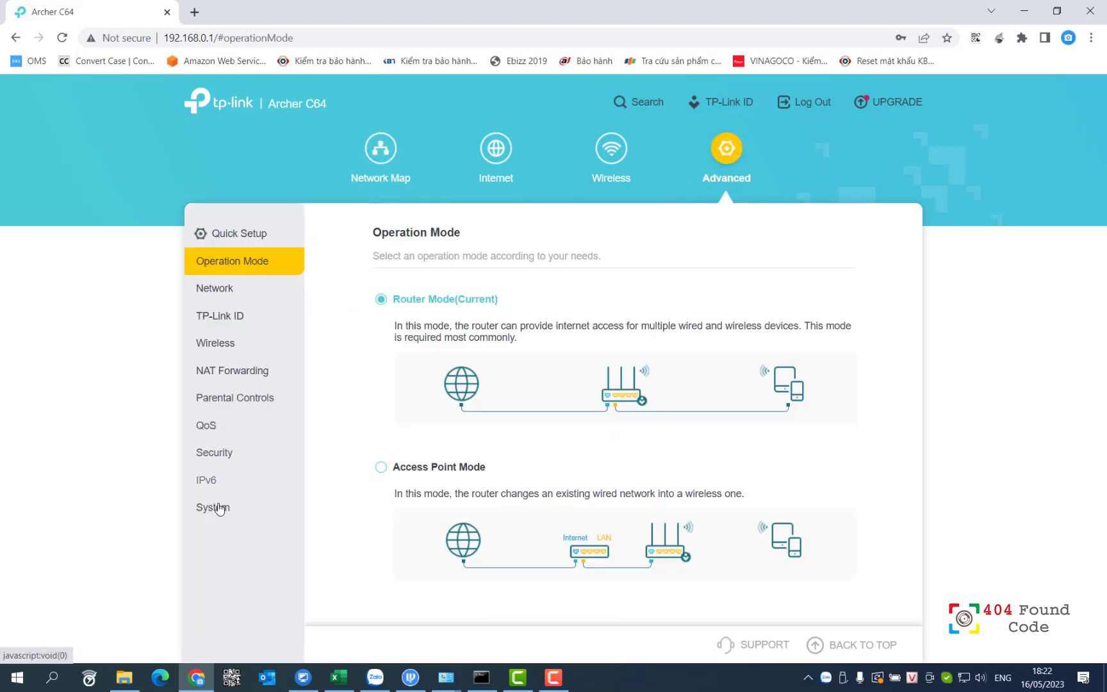
# - Go to the System > Firmware Upgrade page
pyautogui.click(217, 507)
pyautogui.click(257, 545)
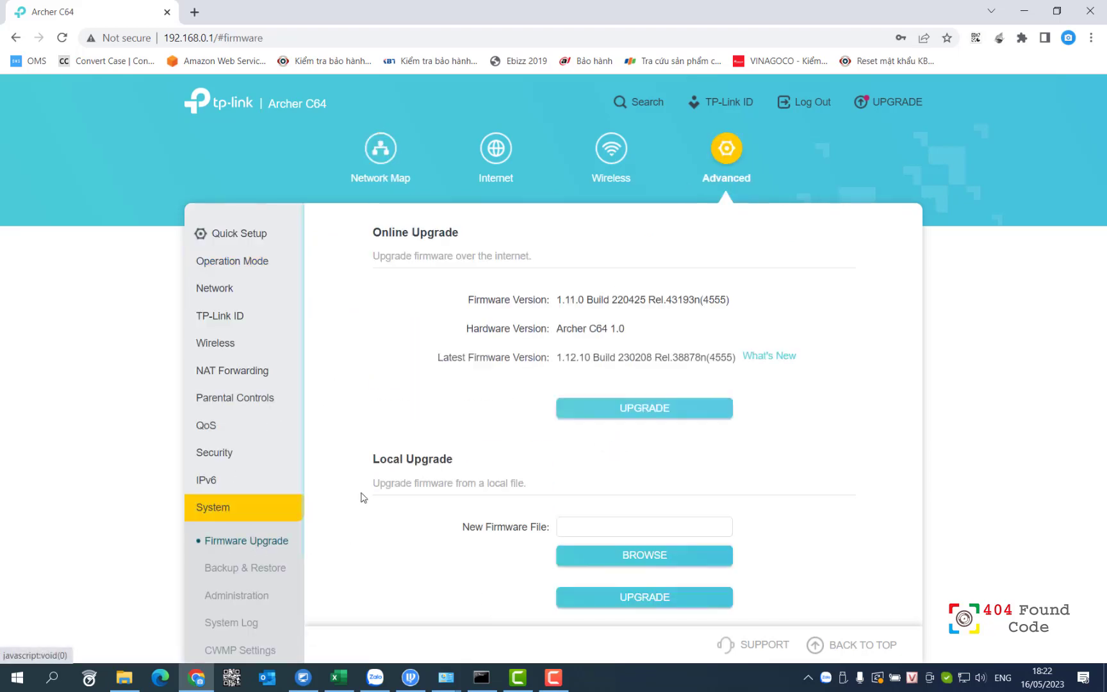
pyautogui.scroll(-1, 625, 524)
# - Select c64v1-up-noboot1_2023-02-08_11.35.00.bin from the Desktop as the new firmware file
pyautogui.click(622, 540)
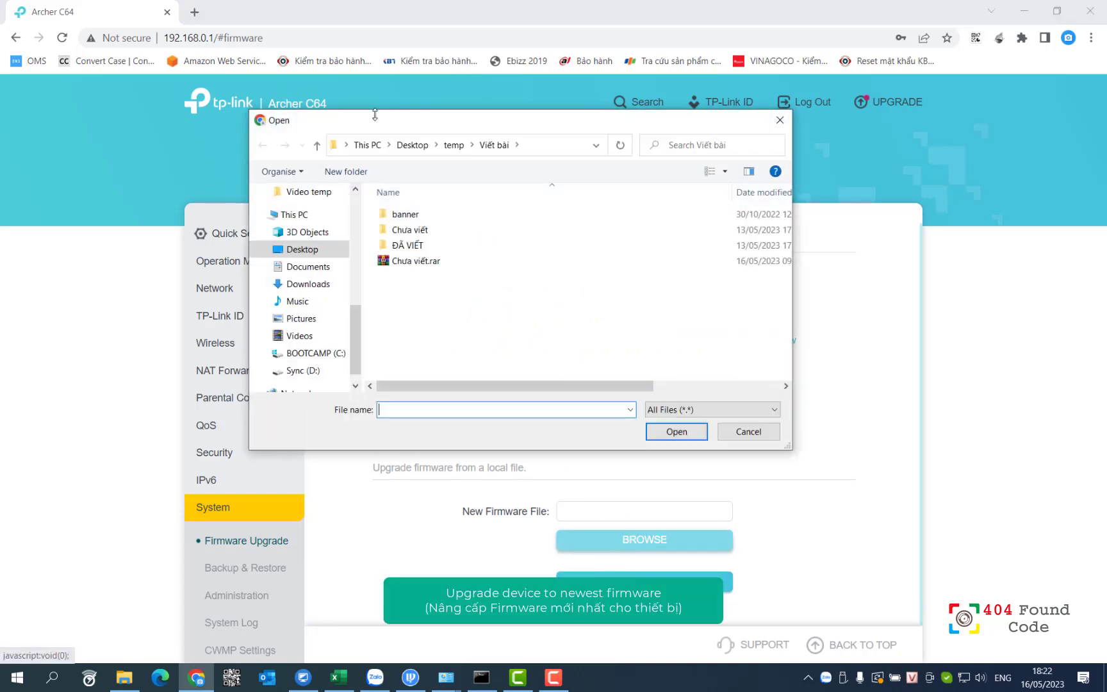
pyautogui.click(298, 286)
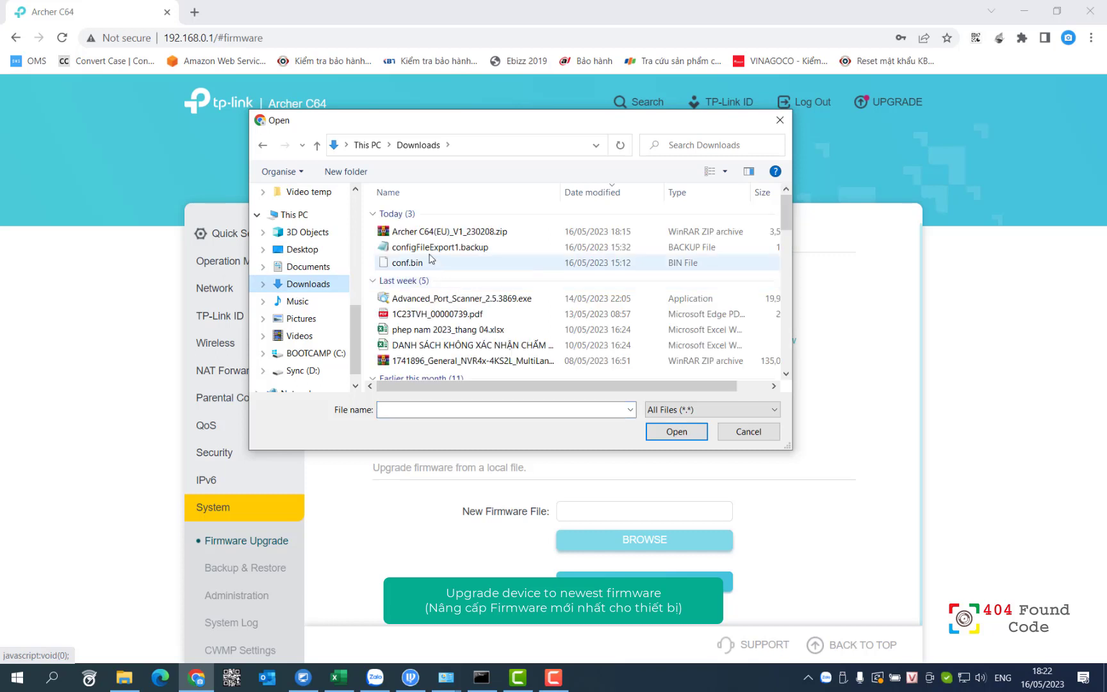
pyautogui.click(432, 235)
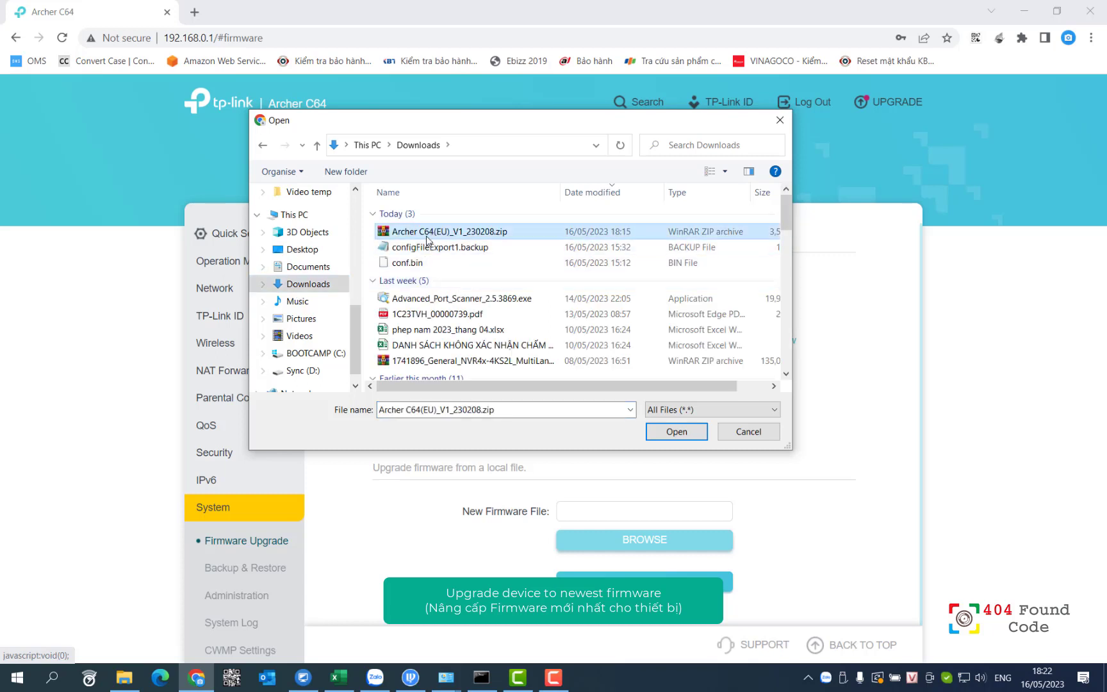
pyautogui.click(322, 250)
pyautogui.scroll(-6, 516, 255)
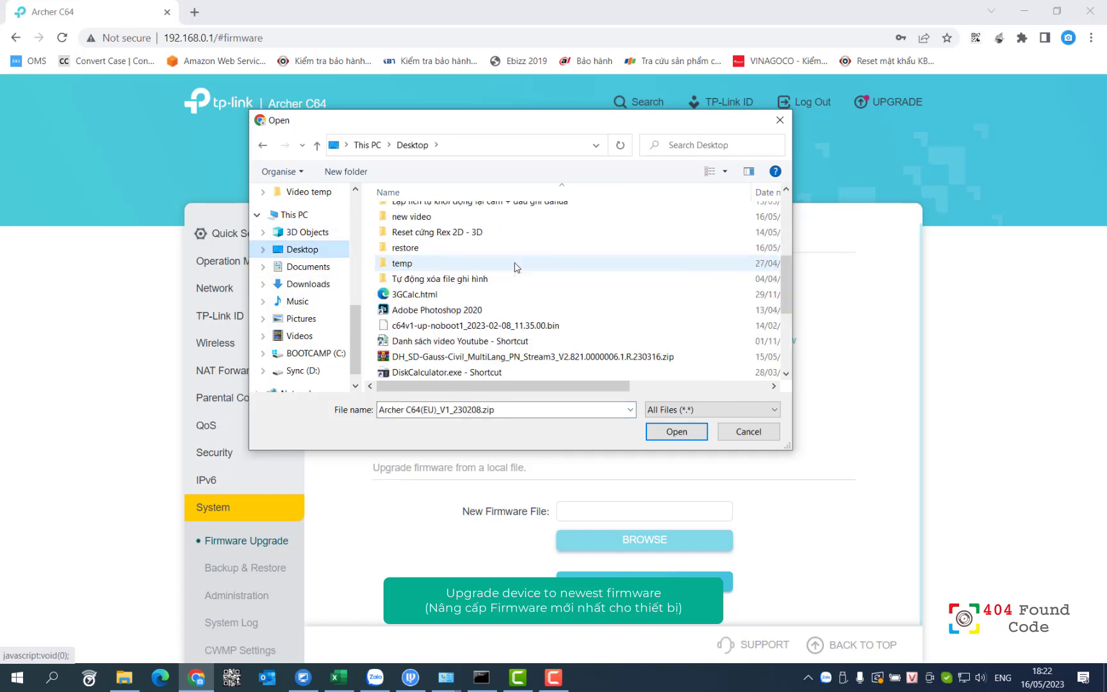
pyautogui.click(458, 280)
pyautogui.doubleClick(457, 280)
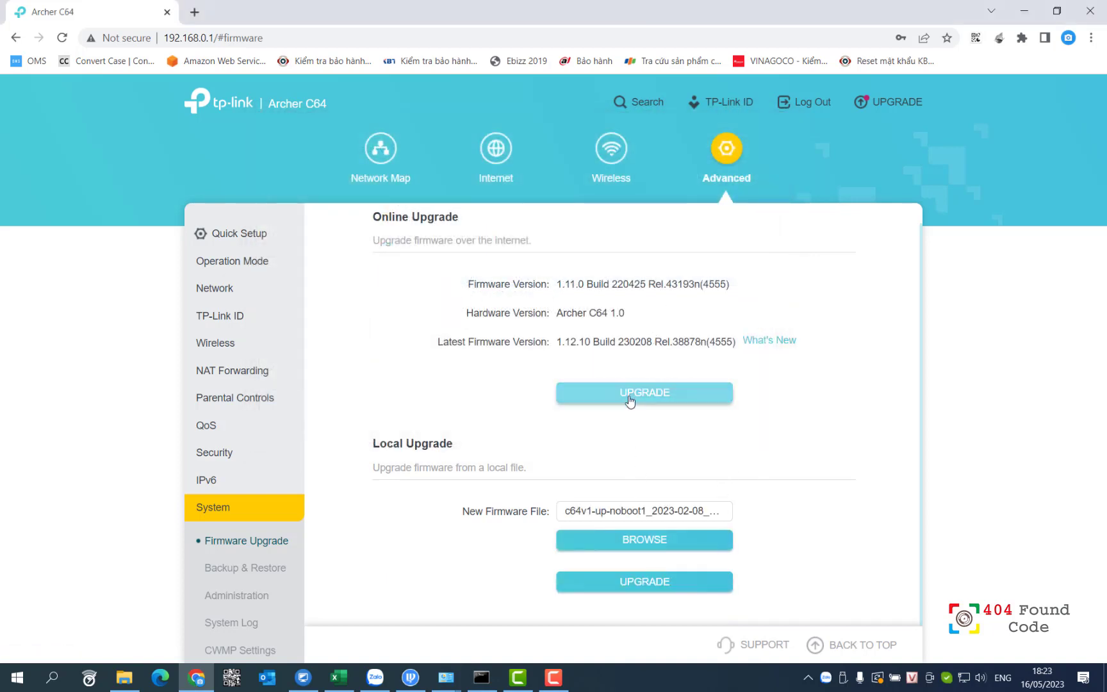
# - Upgrade the firmware, confirm, and reload the page after the router restarts
pyautogui.click(608, 392)
pyautogui.click(737, 392)
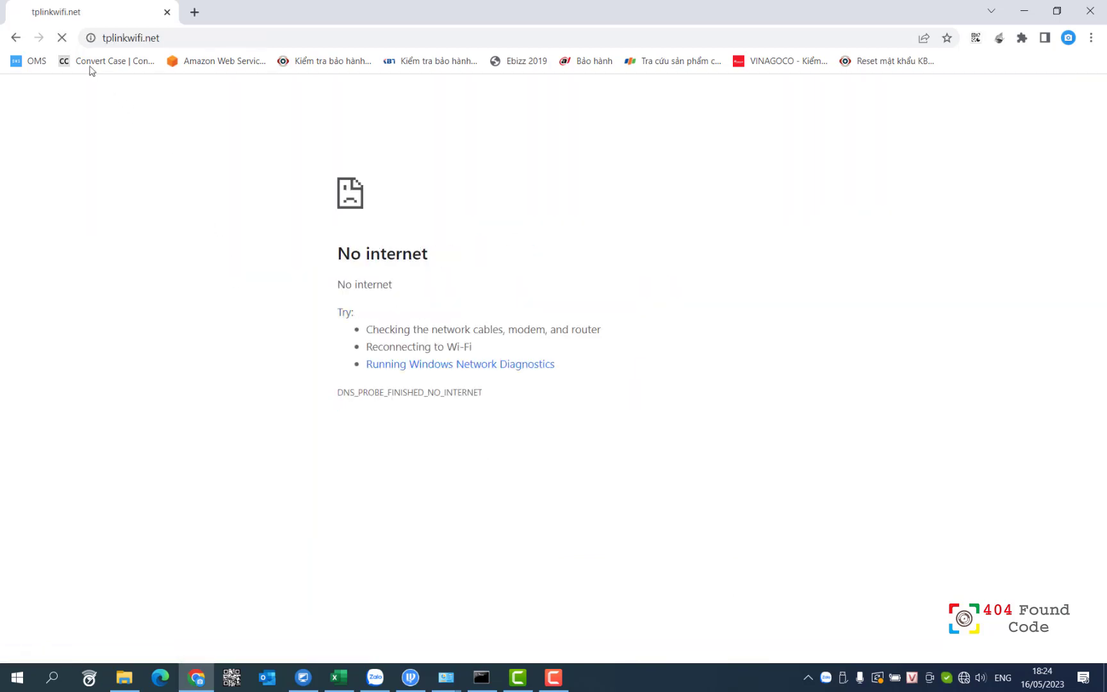
pyautogui.click(60, 40)
# - Reopen the router at its main address 192.168.0.1
pyautogui.click(15, 37)
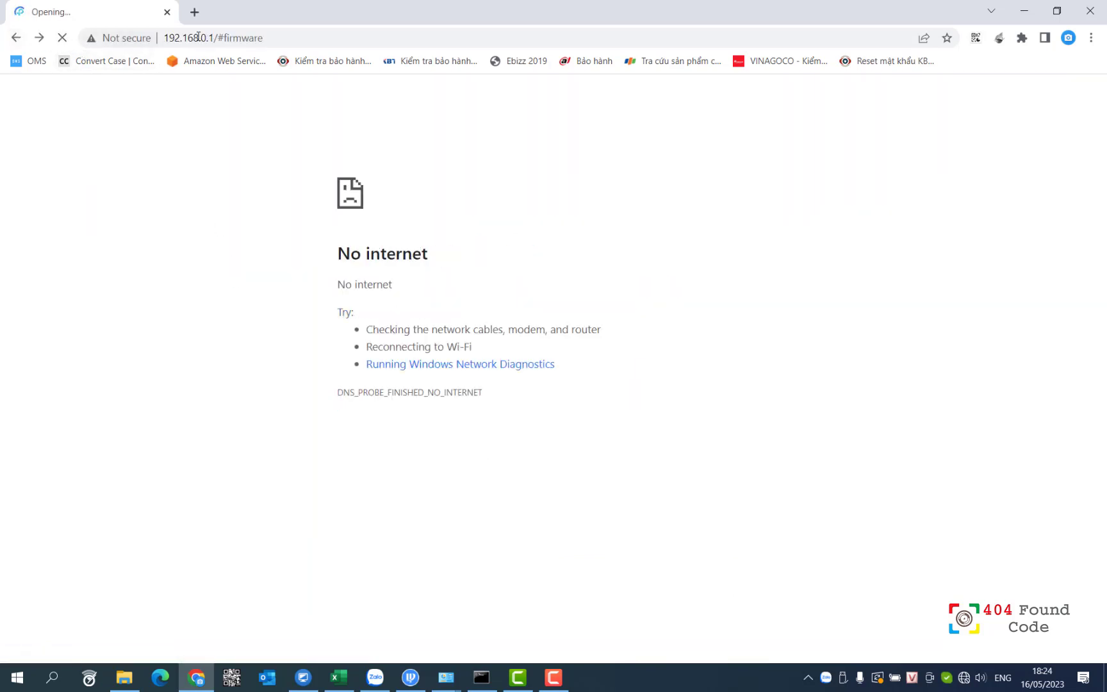
pyautogui.moveTo(213, 37); pyautogui.dragTo(394, 37)
pyautogui.press('BackSpace')
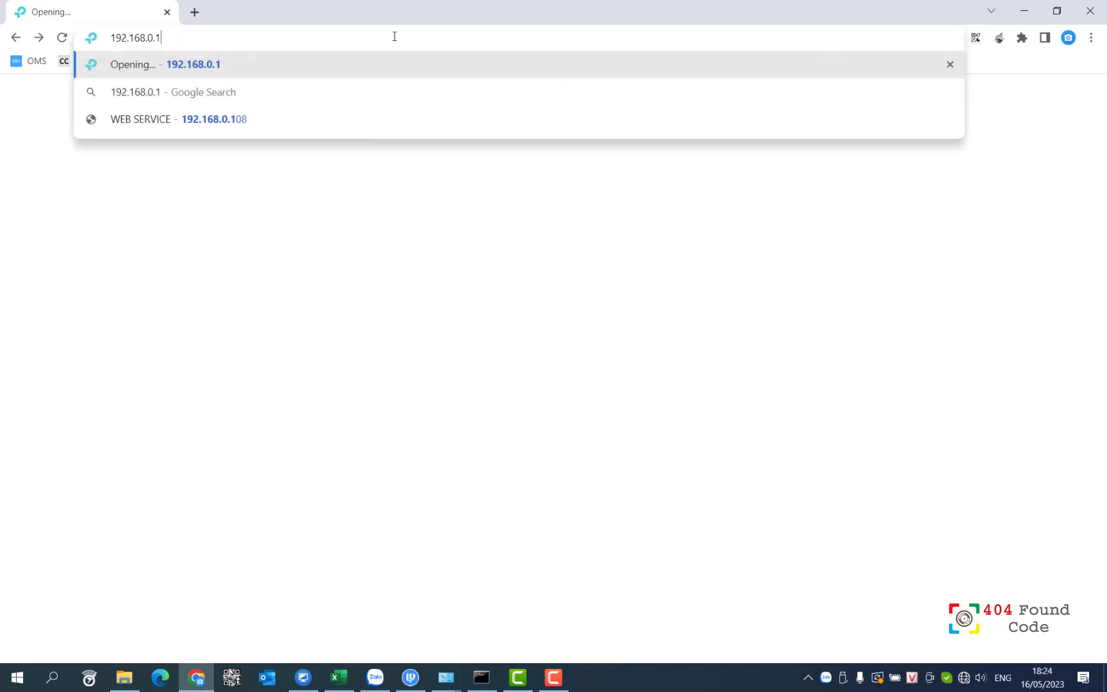
pyautogui.press('Return')
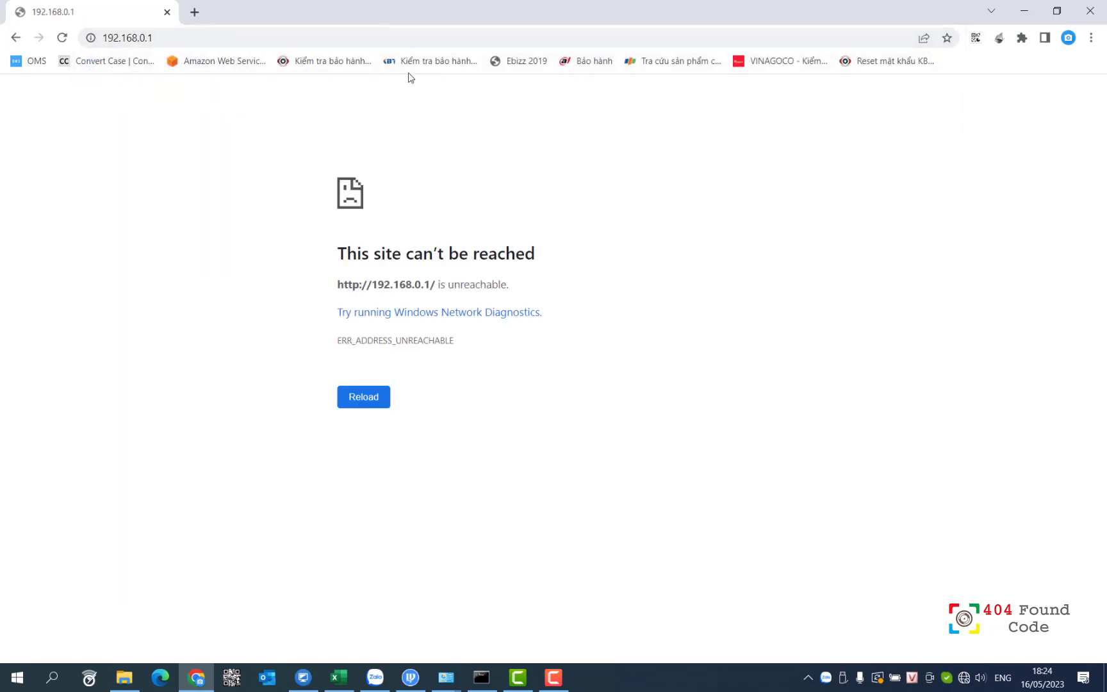
# - Confirm Ethernet is on Network 6 with Wi-Fi disconnected, then reload 192.168.0.1
pyautogui.moveTo(461, 689)
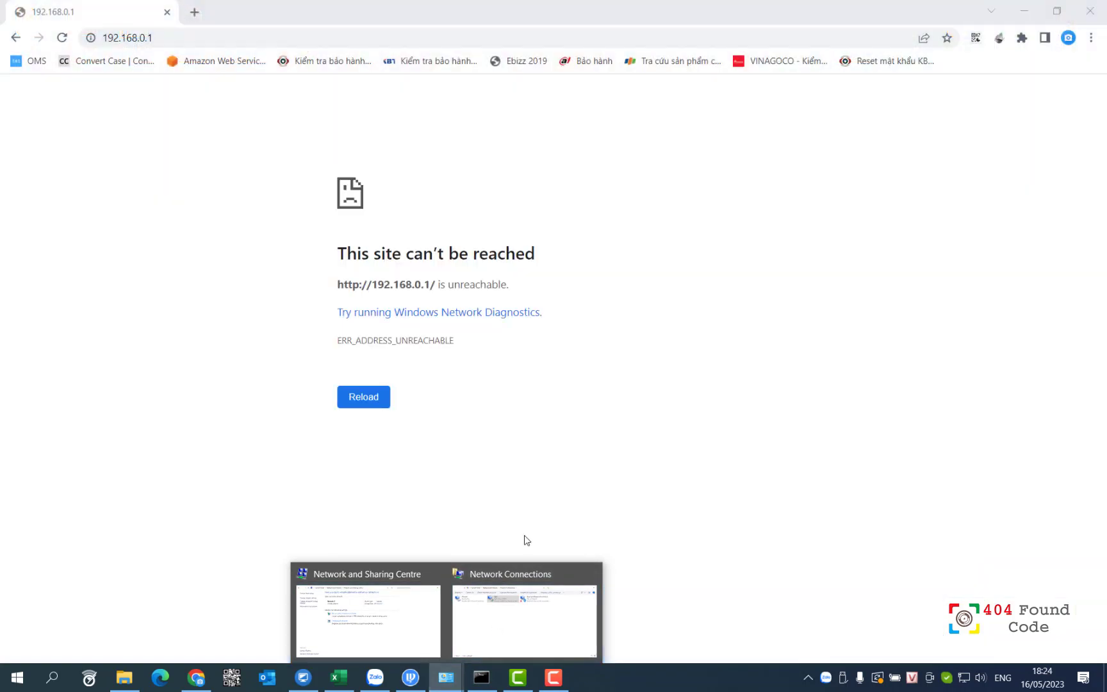
pyautogui.click(499, 618)
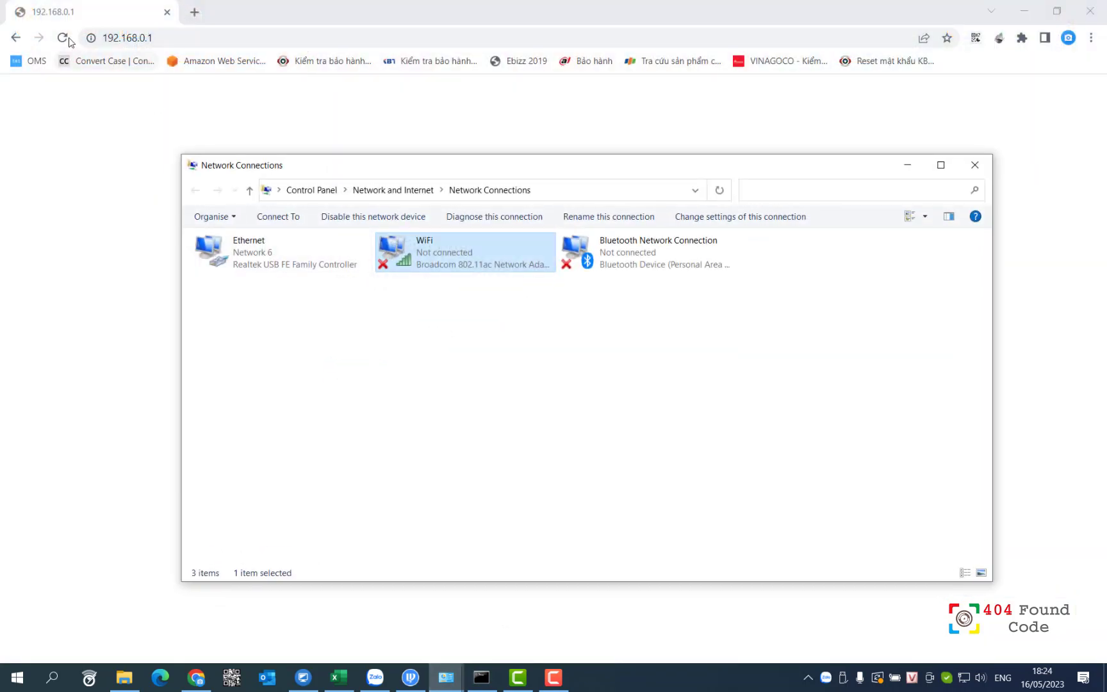
pyautogui.click(62, 37)
pyautogui.click(62, 37)
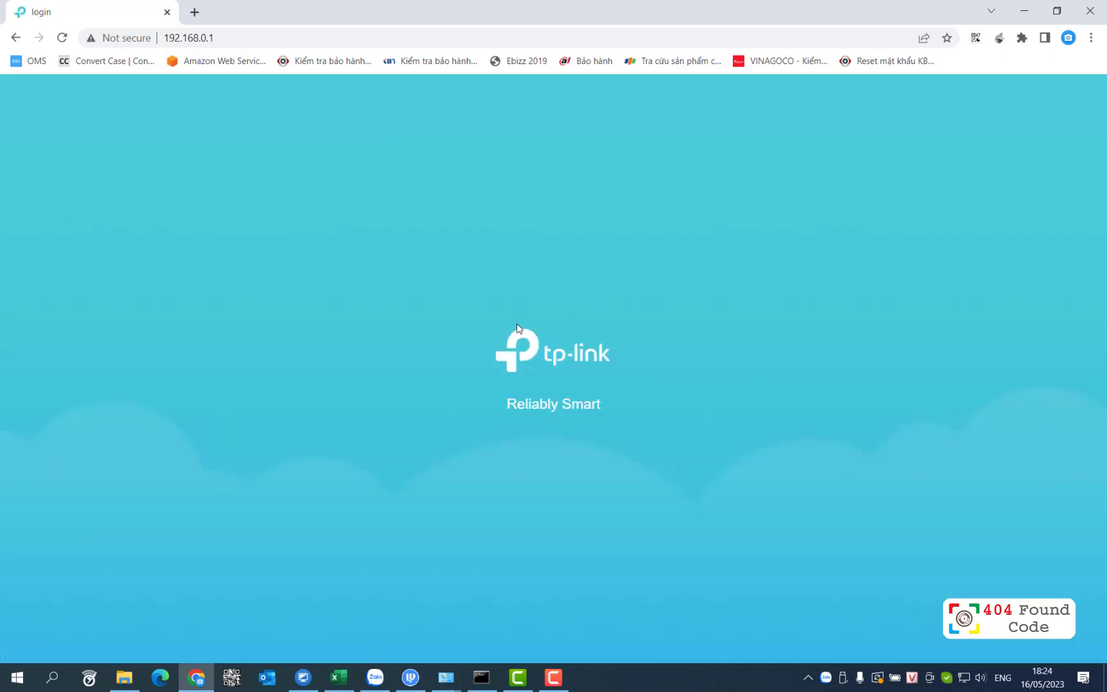
# - Log in with the router's local password and show Mesh Devices on the Network Map
pyautogui.click(502, 271)
pyautogui.write('•••••••')
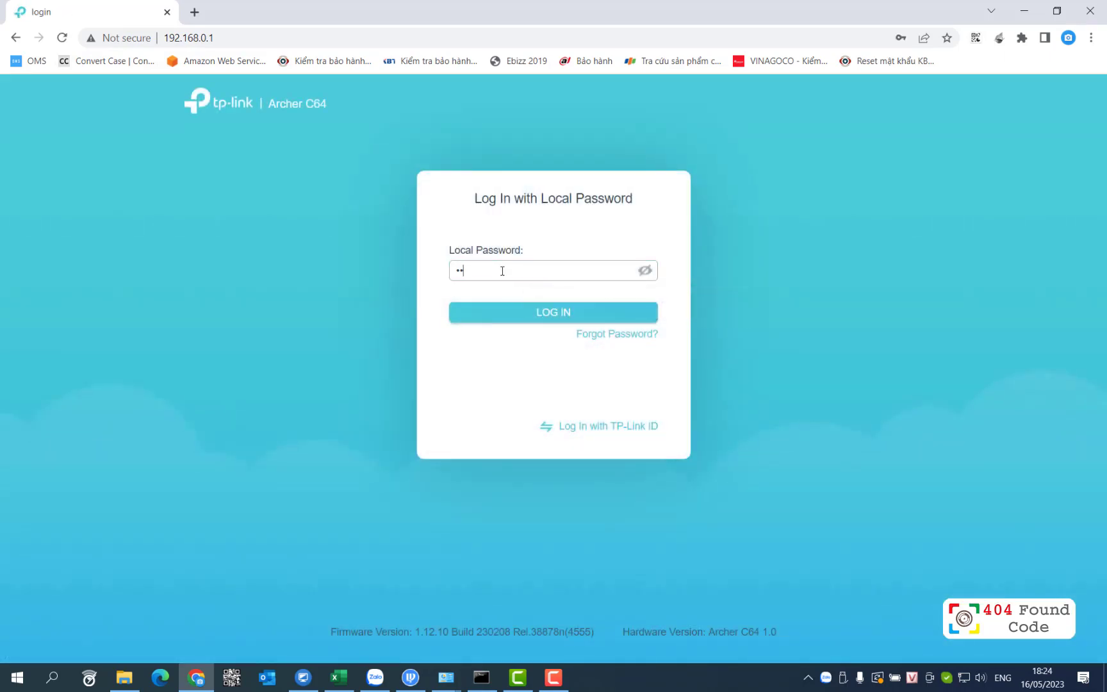
pyautogui.click(522, 314)
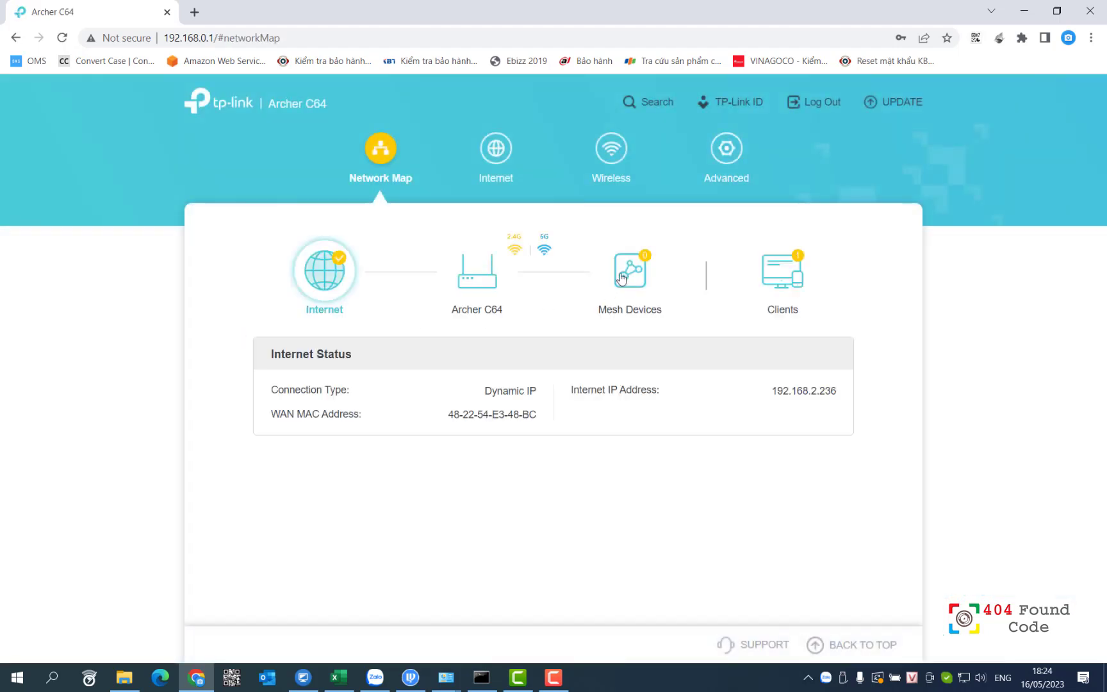
pyautogui.click(624, 279)
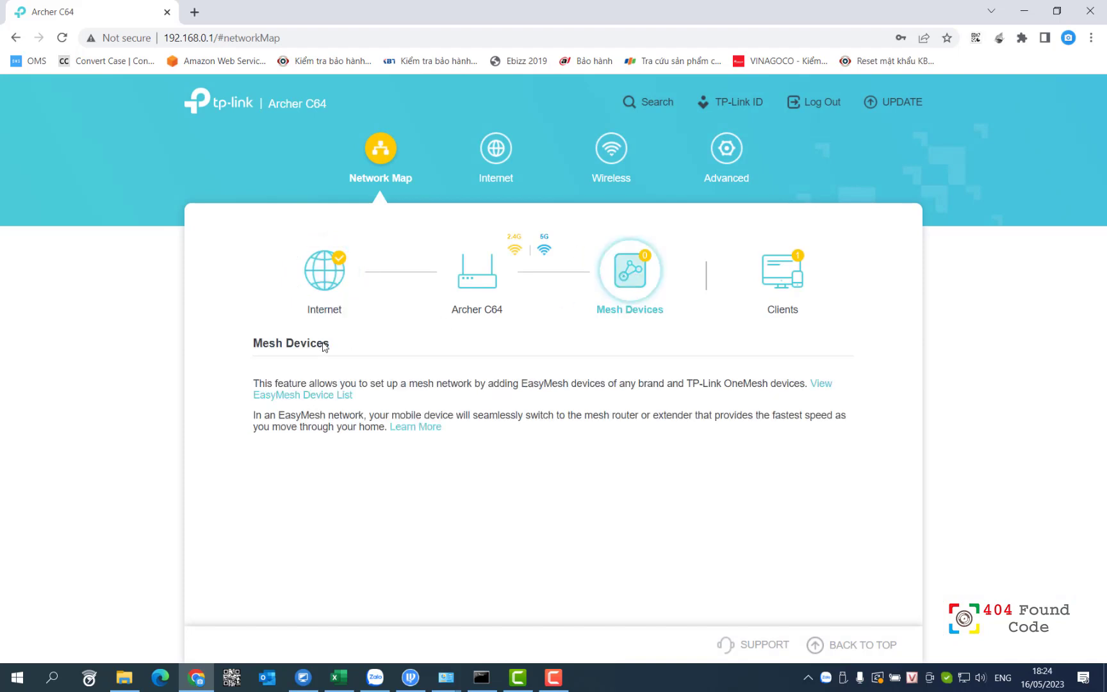
# - Go to Advanced > EasyMesh and start adding a satellite device
pyautogui.click(729, 150)
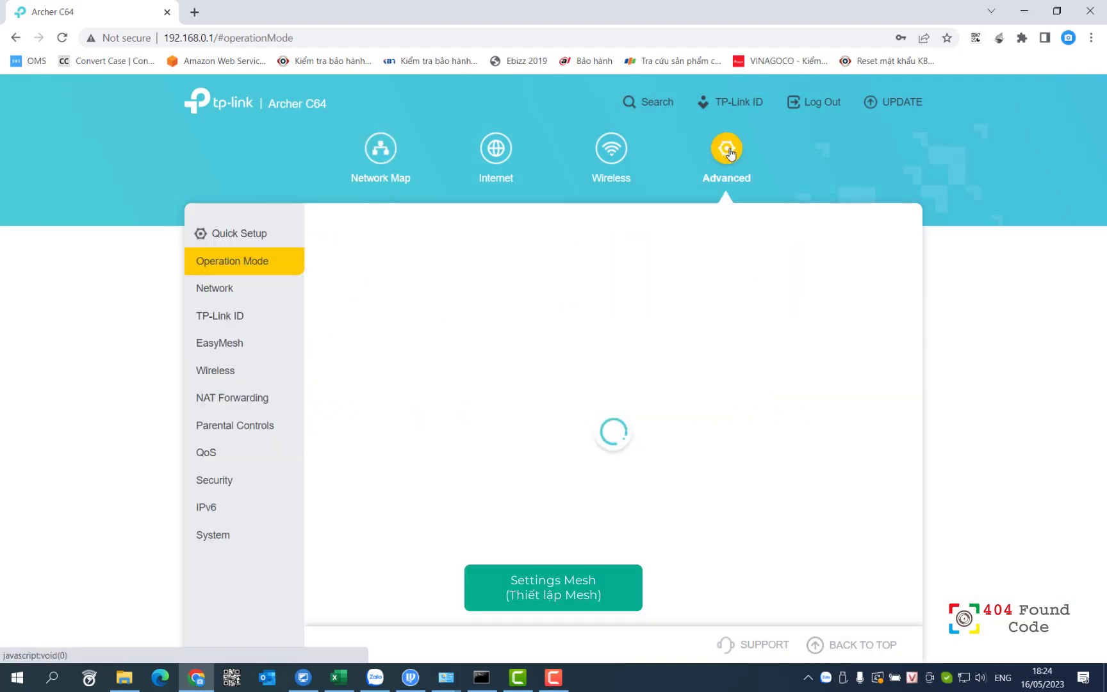
pyautogui.click(217, 349)
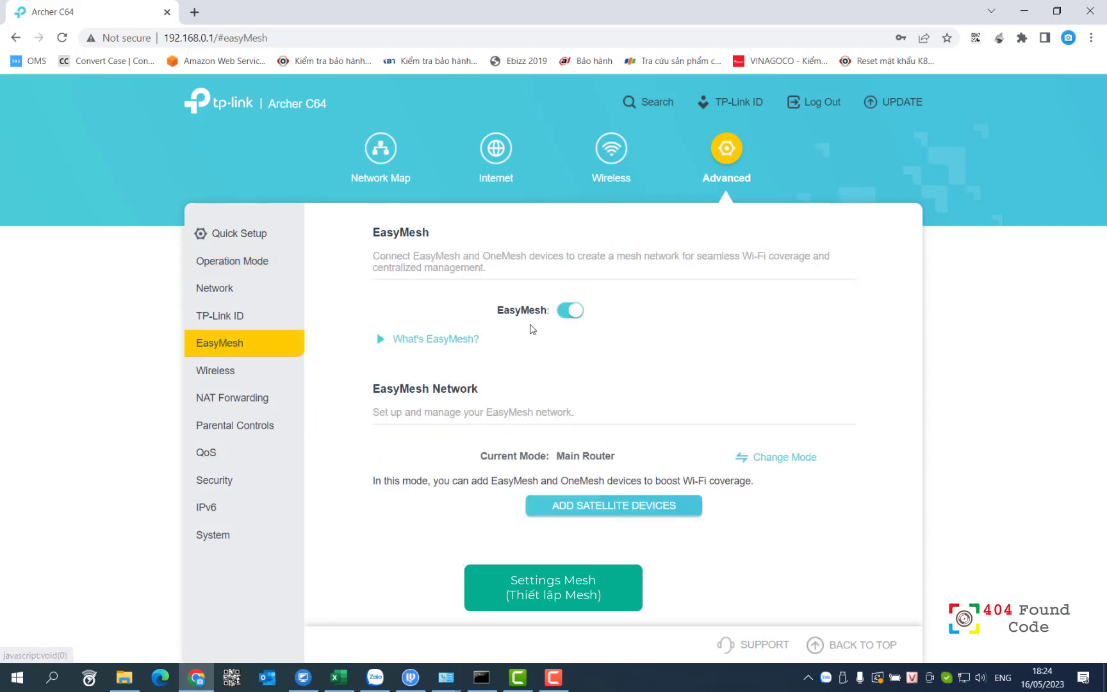
pyautogui.click(573, 511)
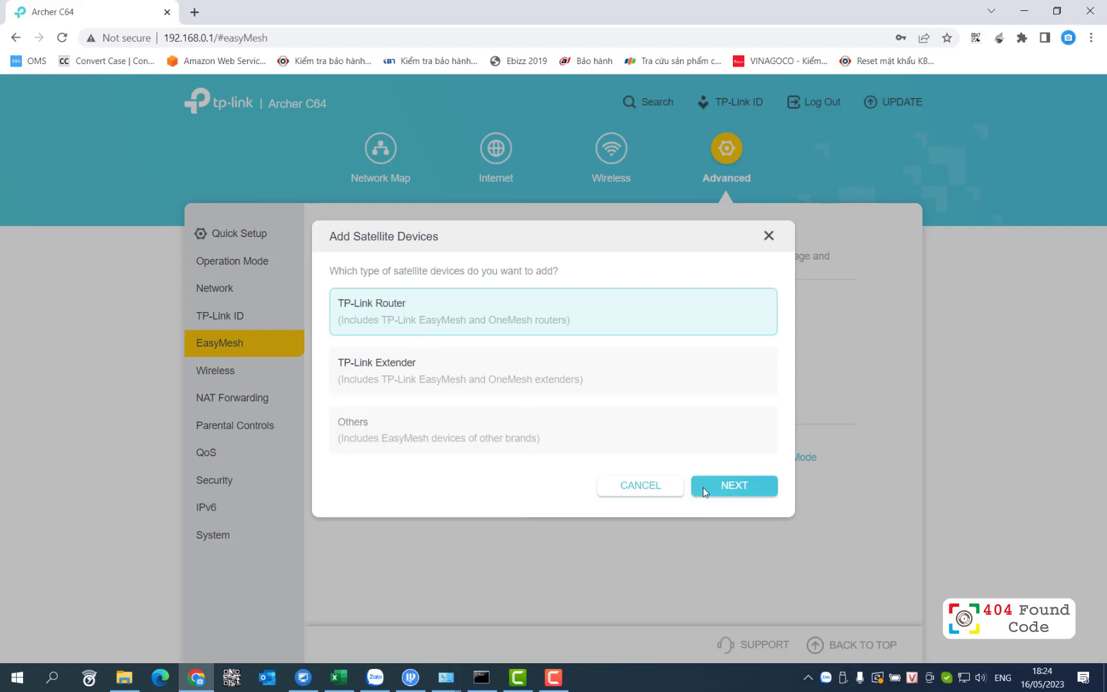
# - Choose TP-Link Router, acknowledge the preparation notes, and search for satellite routers
pyautogui.click(742, 487)
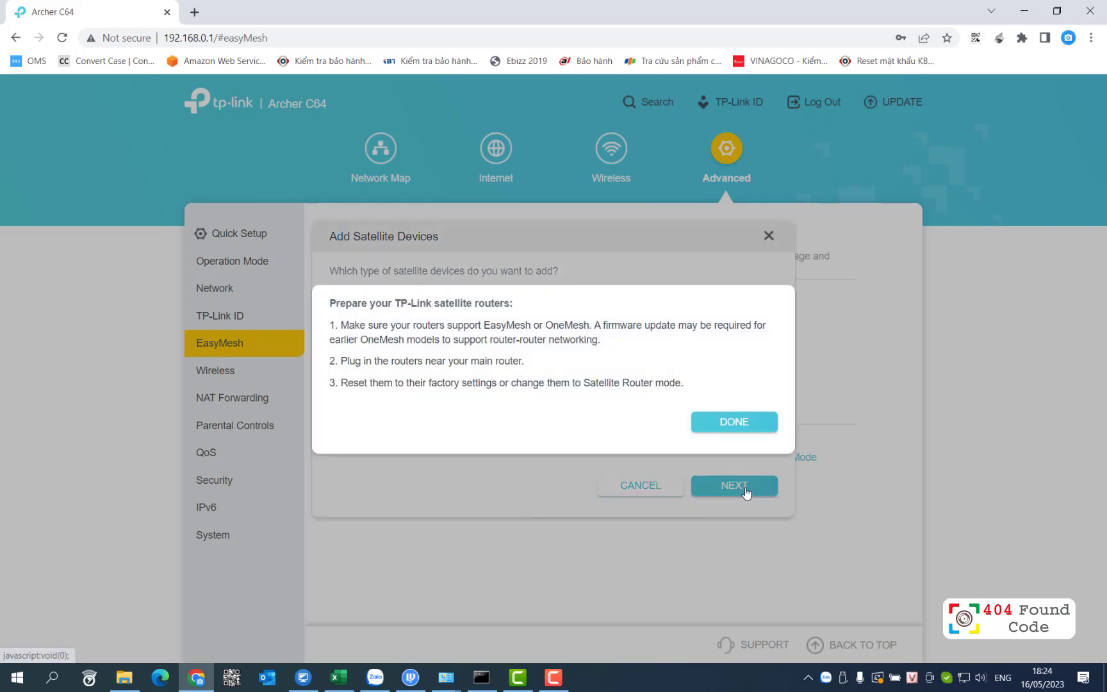
pyautogui.click(745, 428)
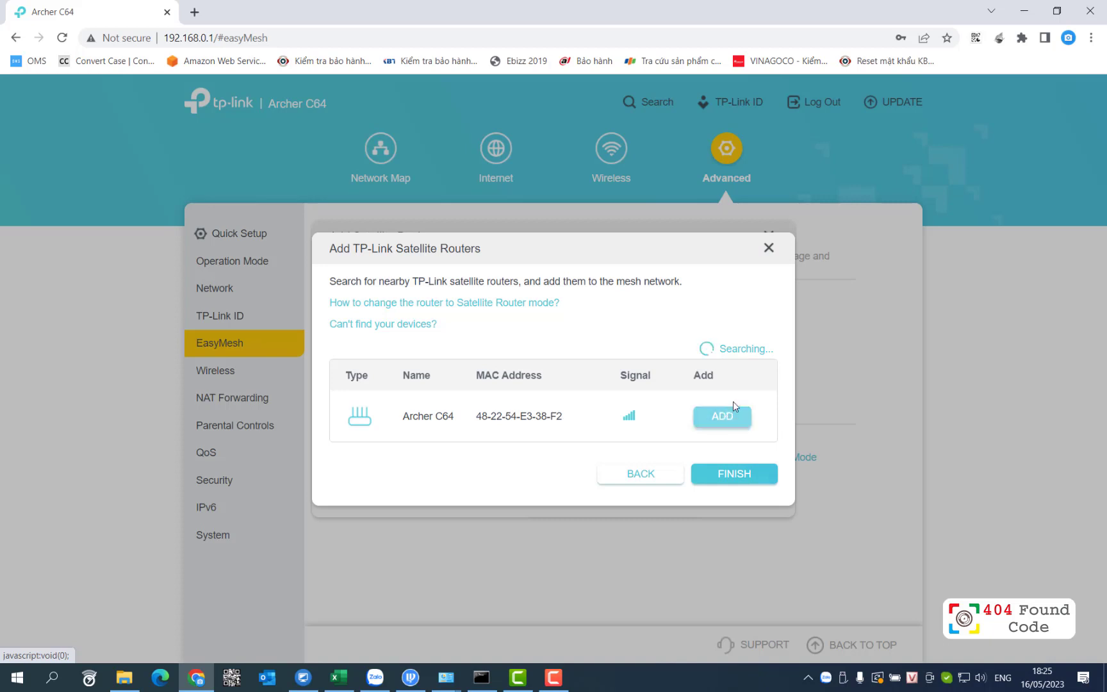
# - Add the found Archer C64 to the EasyMesh network and acknowledge the success message
pyautogui.click(731, 415)
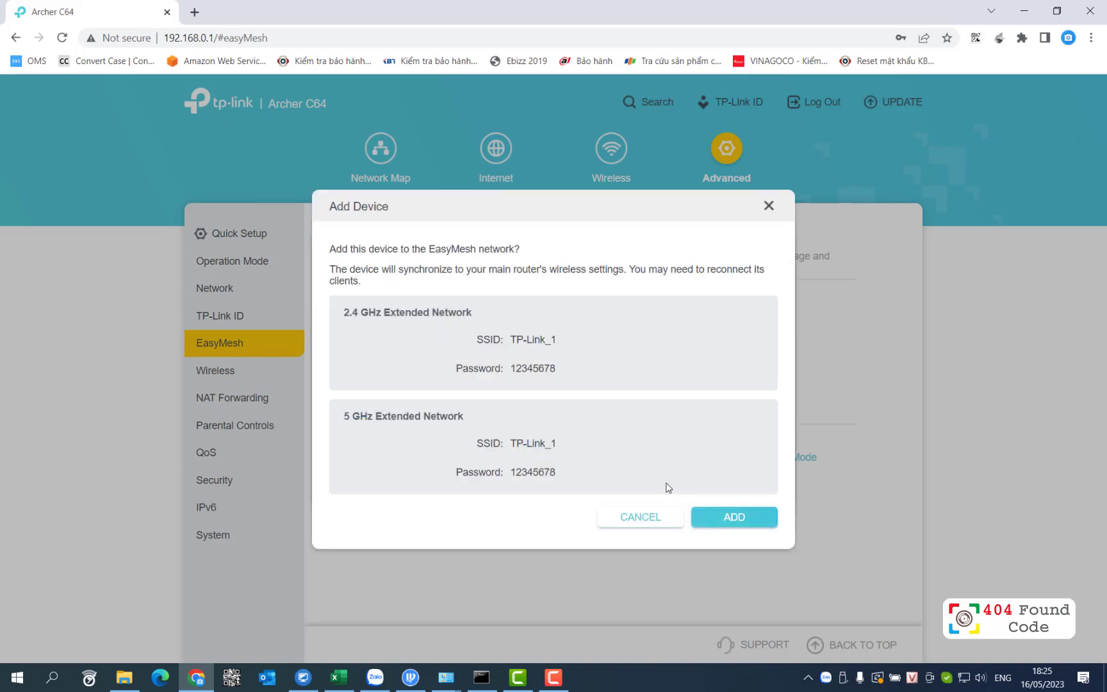
pyautogui.click(709, 517)
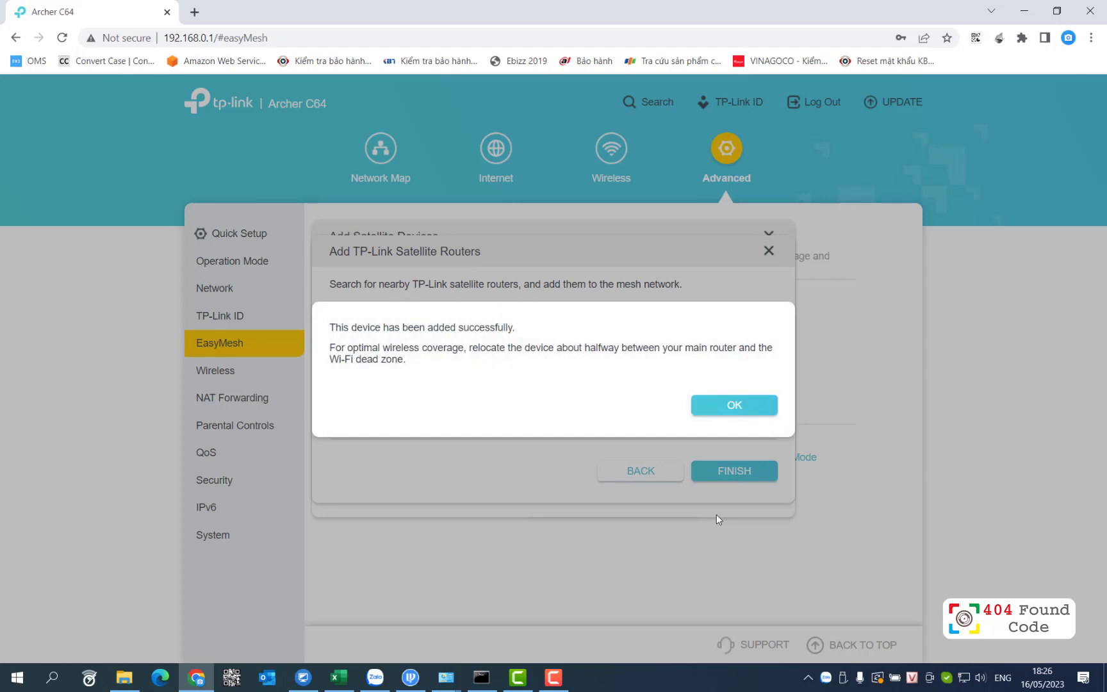
pyautogui.click(724, 410)
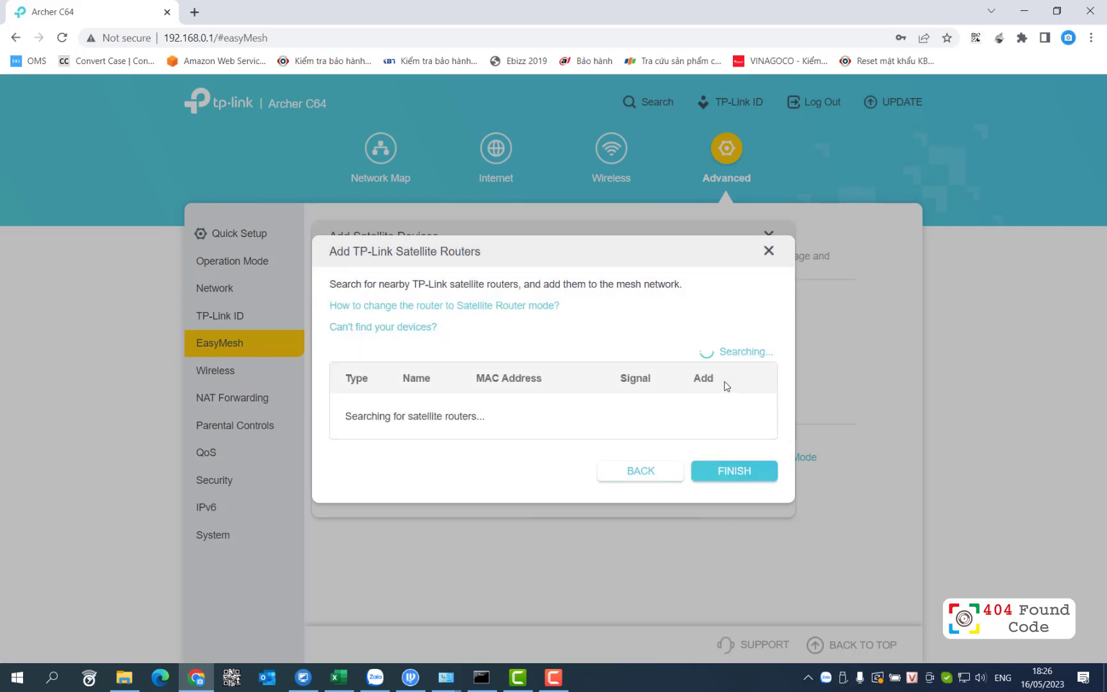
# - Close the search dialogs and view the Network Map's Mesh Devices, showing ArcherC64 at 0.0.0.0
pyautogui.click(768, 251)
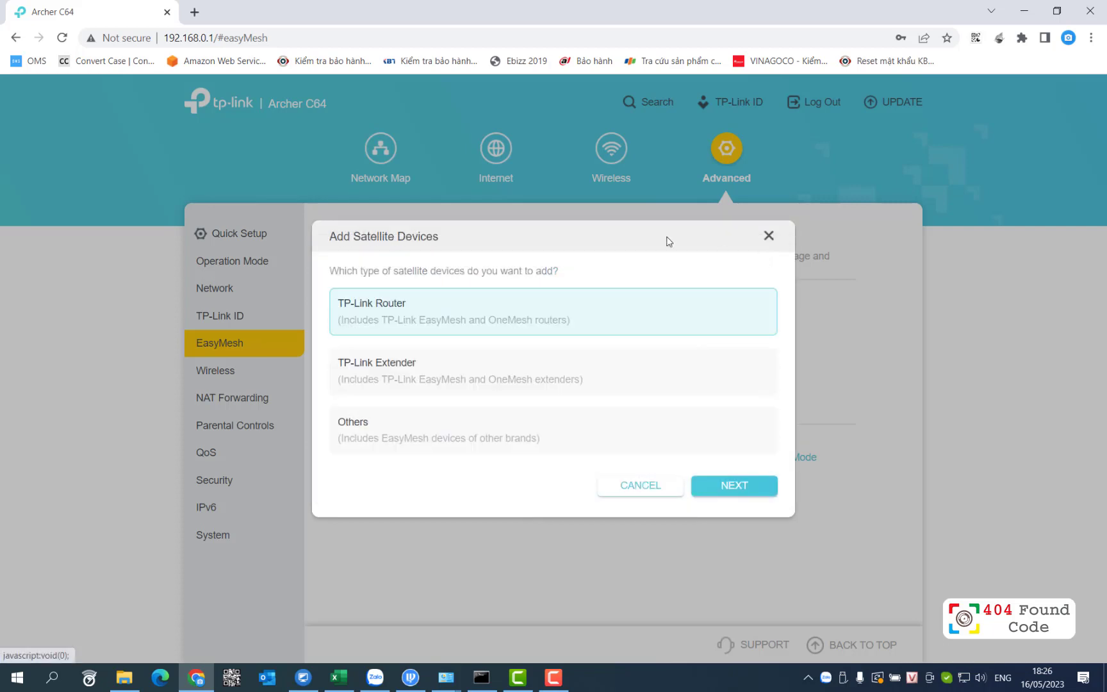
pyautogui.click(769, 236)
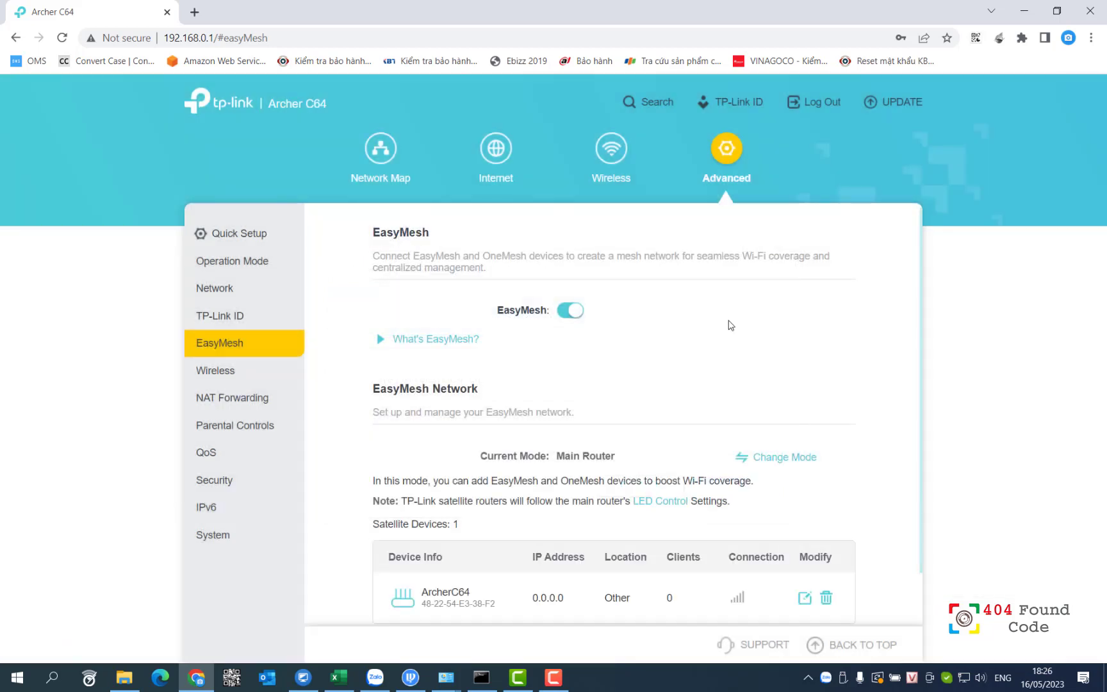
pyautogui.scroll(-1, 743, 368)
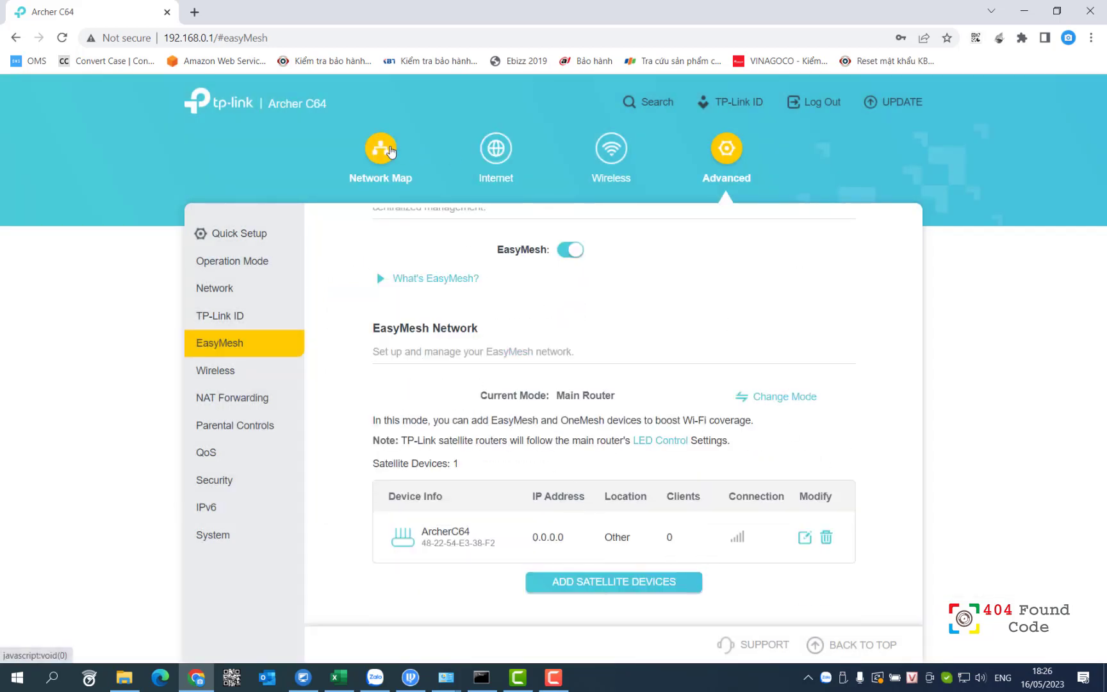
pyautogui.click(387, 150)
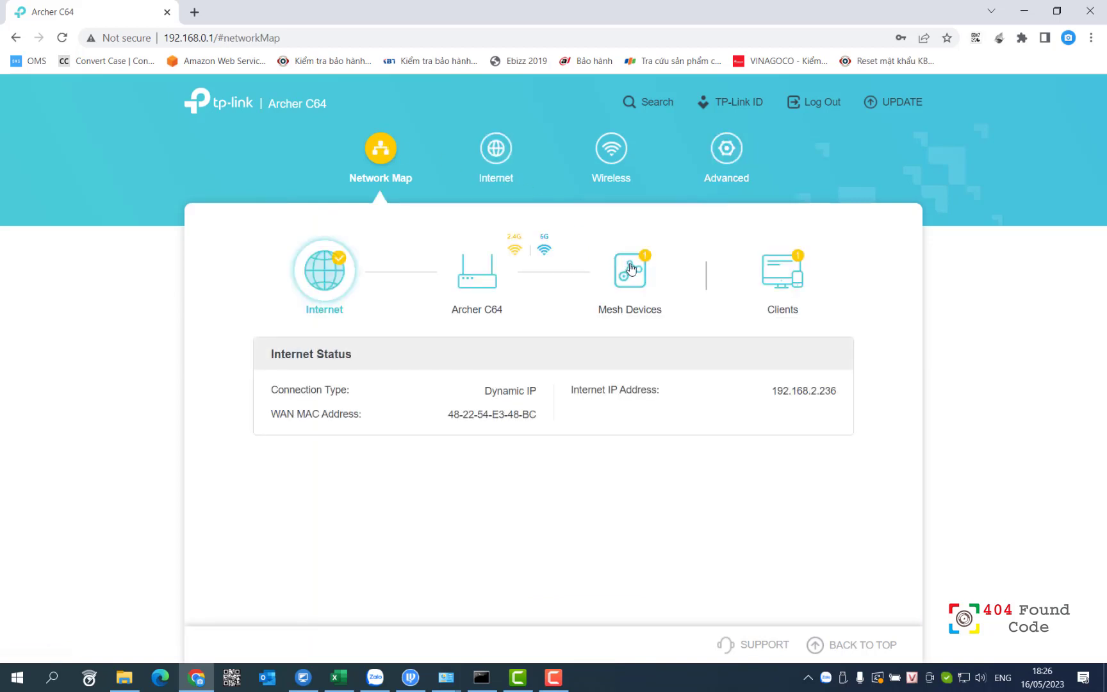
pyautogui.click(630, 268)
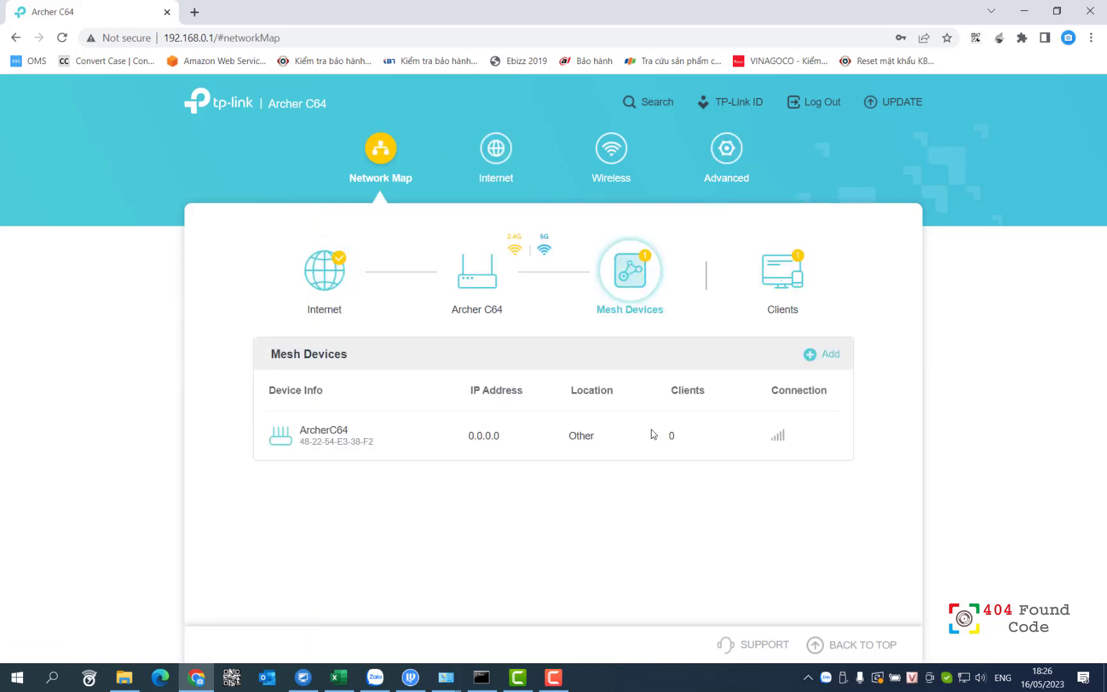
pyautogui.moveTo(781, 449)
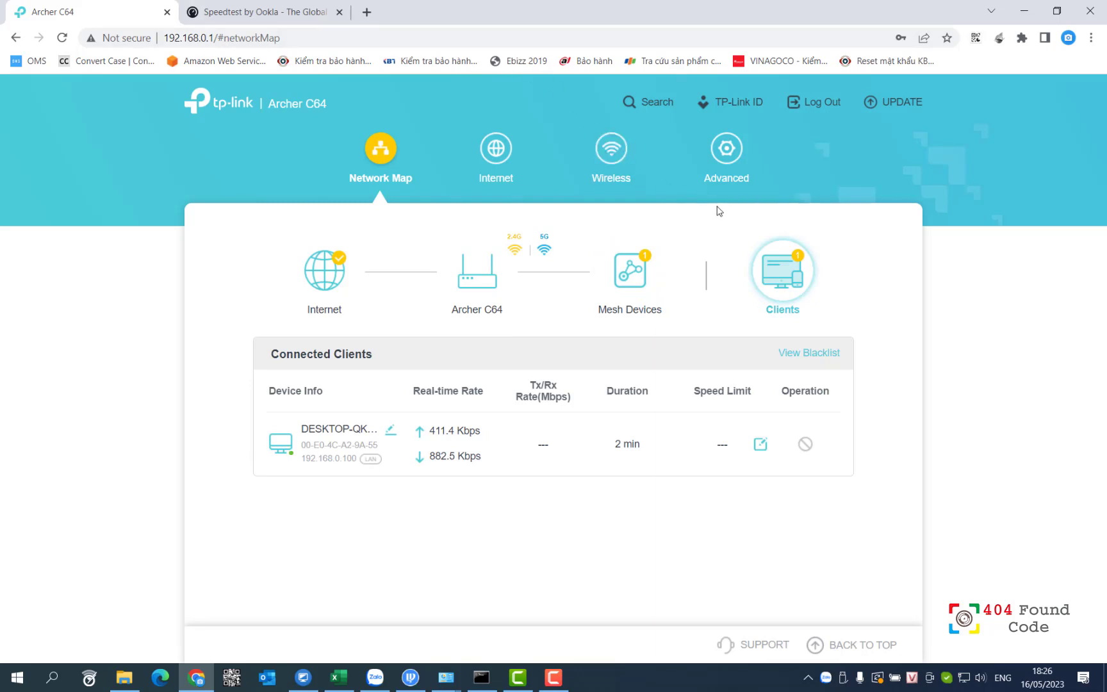
# - Verify the satellite's IP 192.168.0.101 under Advanced > EasyMesh and in the Mesh Devices table
pyautogui.click(727, 165)
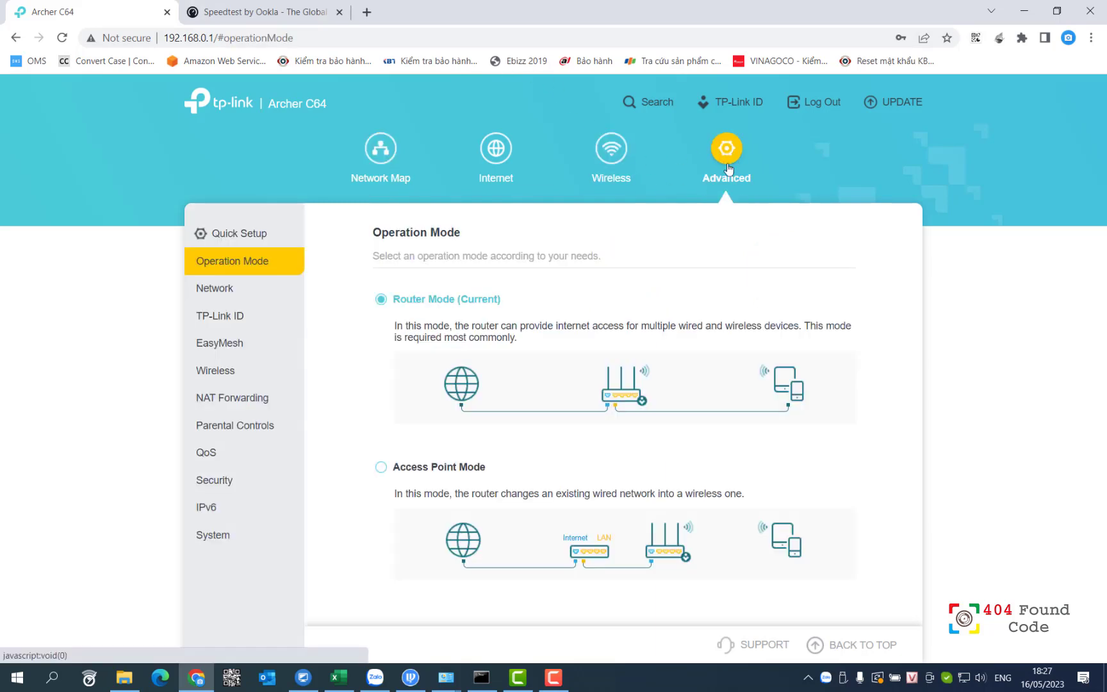
pyautogui.click(226, 344)
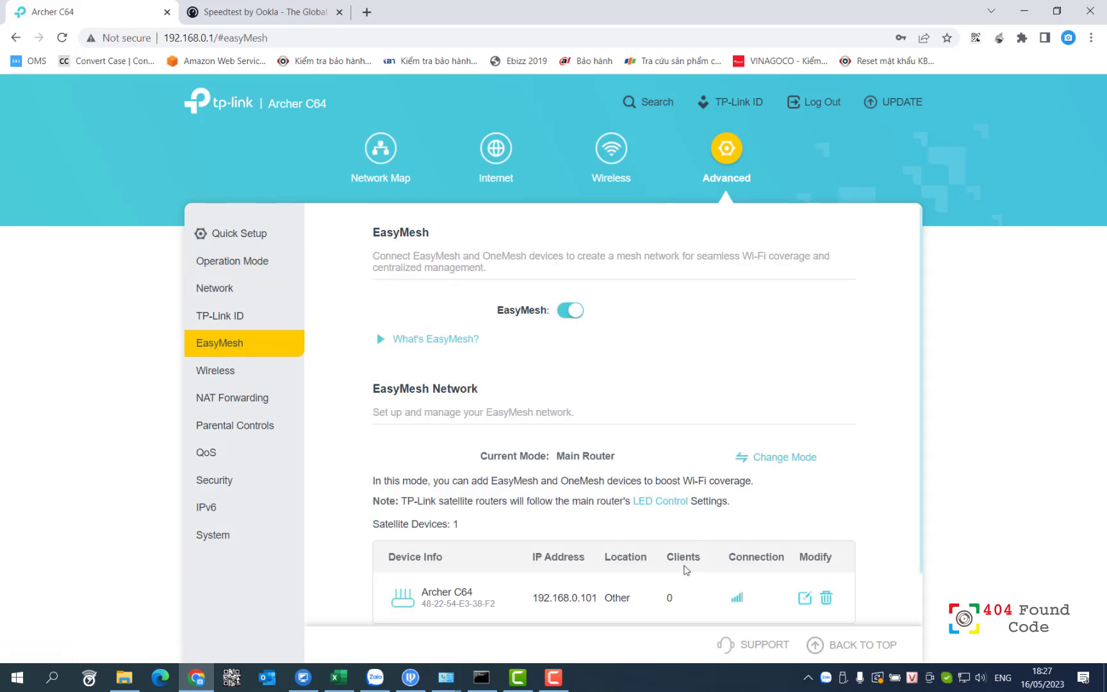
pyautogui.moveTo(531, 600); pyautogui.dragTo(638, 602)
pyautogui.click(637, 602)
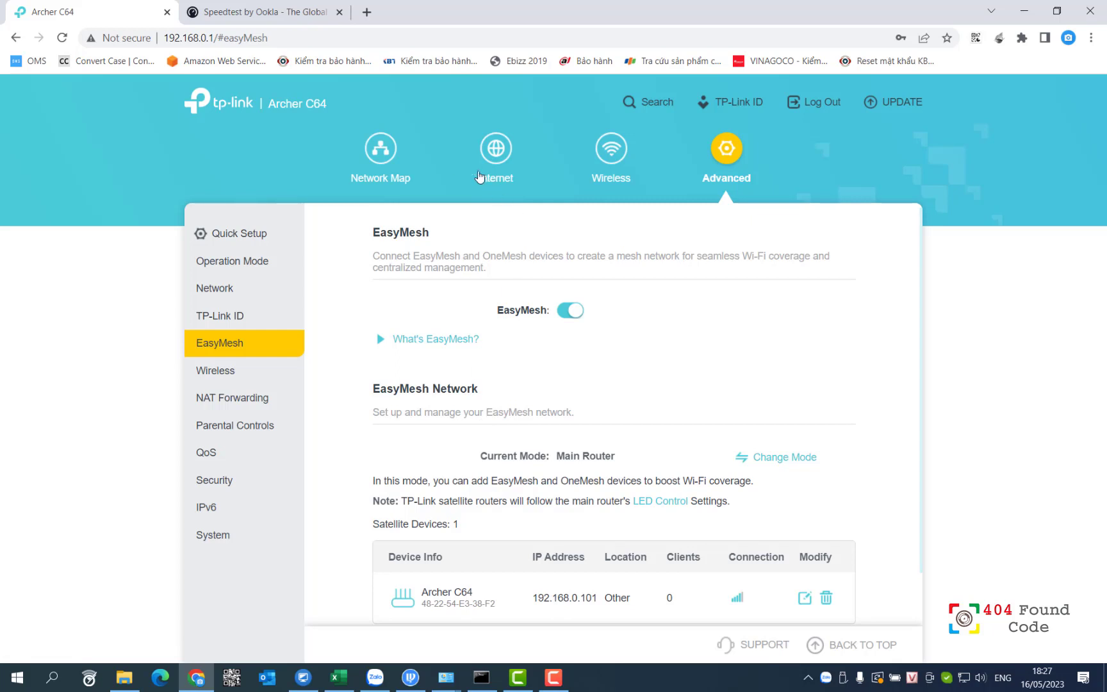
pyautogui.click(388, 156)
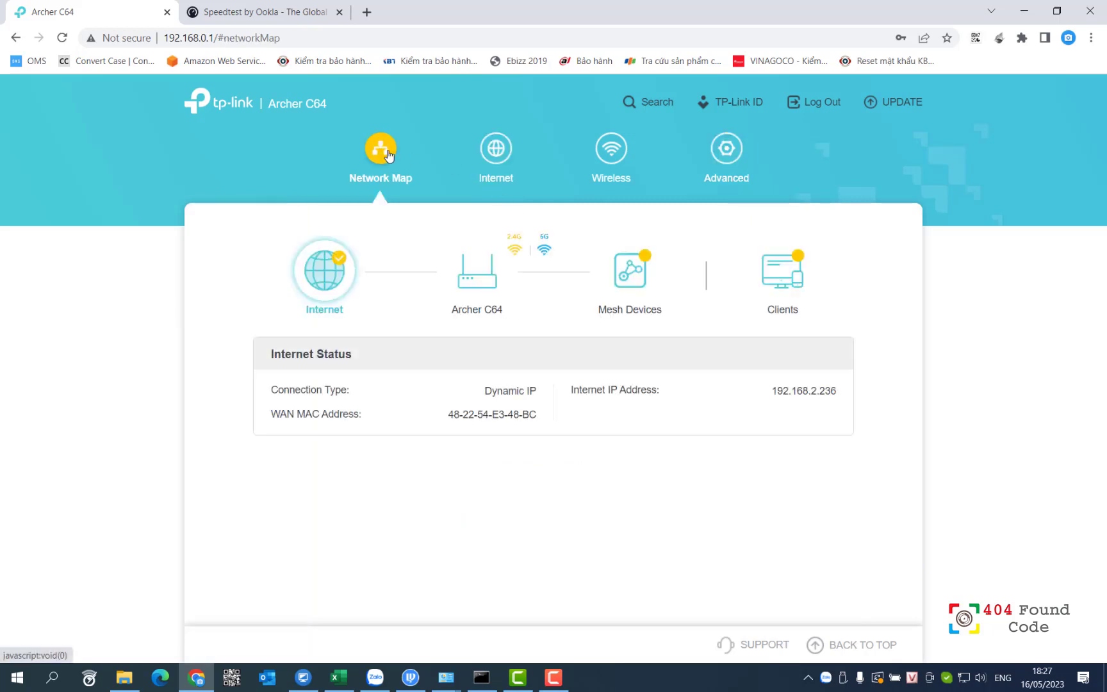
pyautogui.click(644, 284)
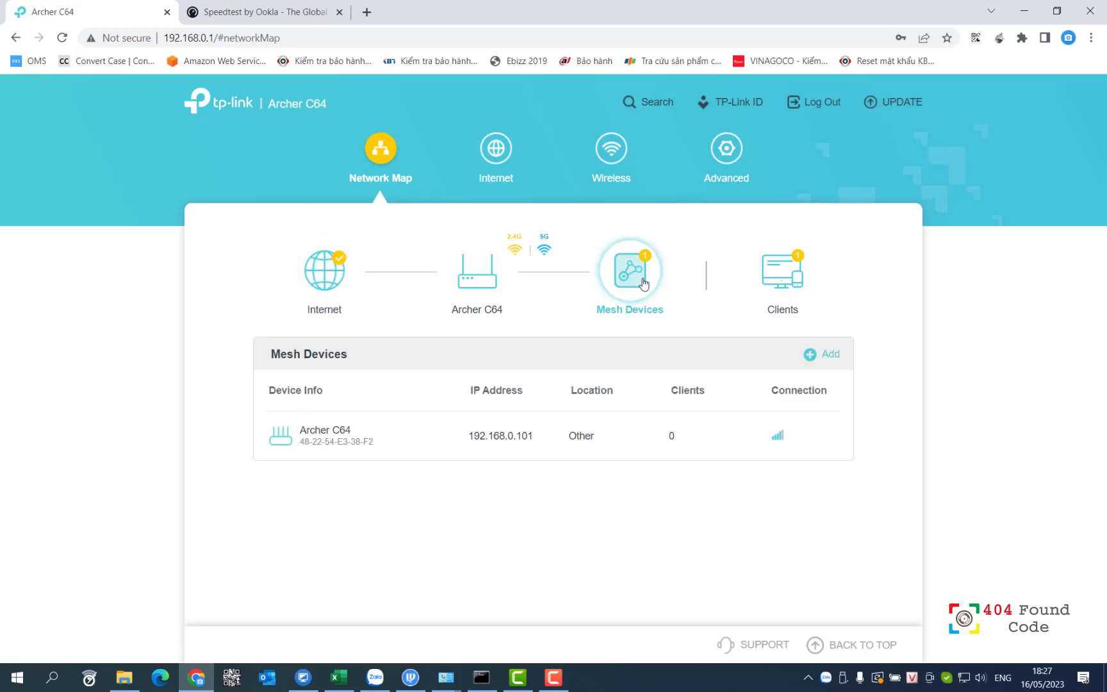